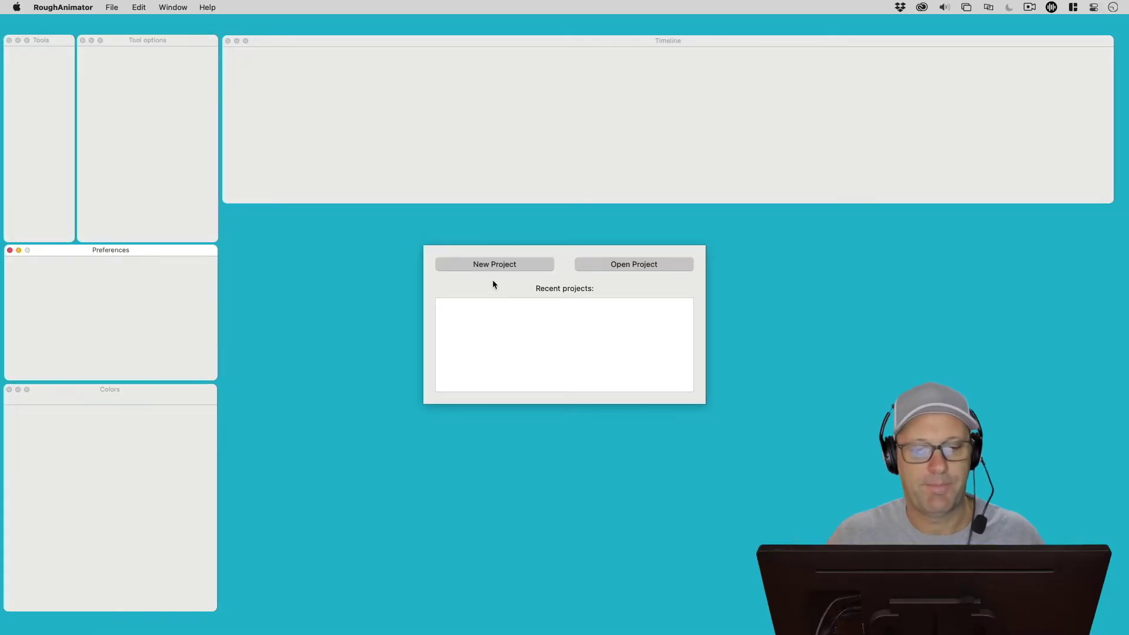
# Create a new 24 fps 1920×1080 project and bring the whole canvas into view.
pyautogui.click(489, 264)
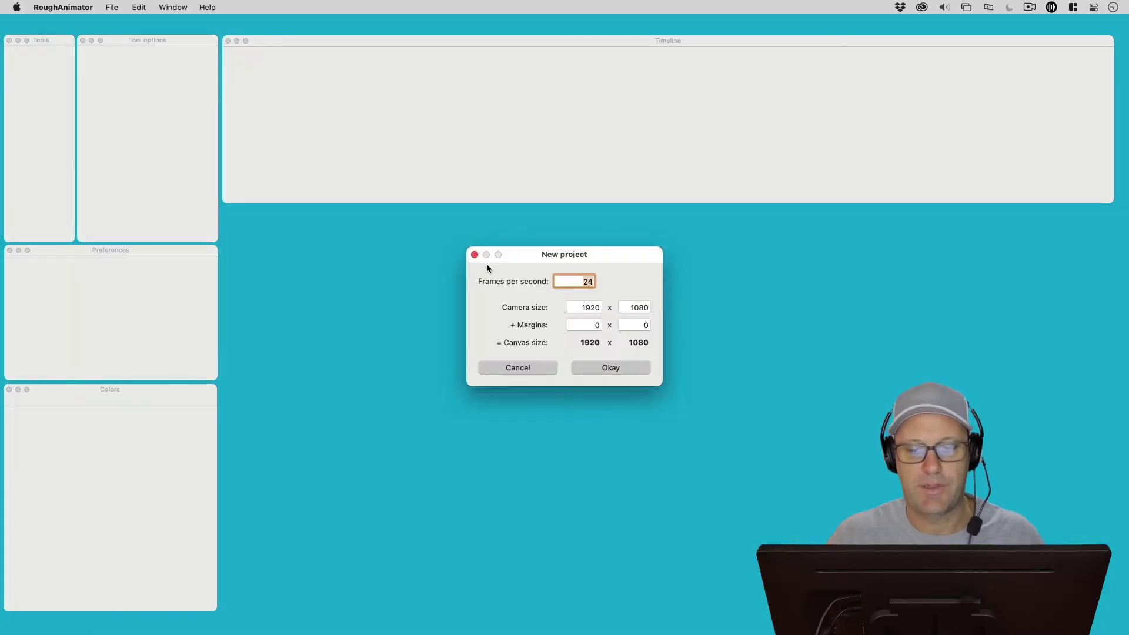
pyautogui.click(591, 369)
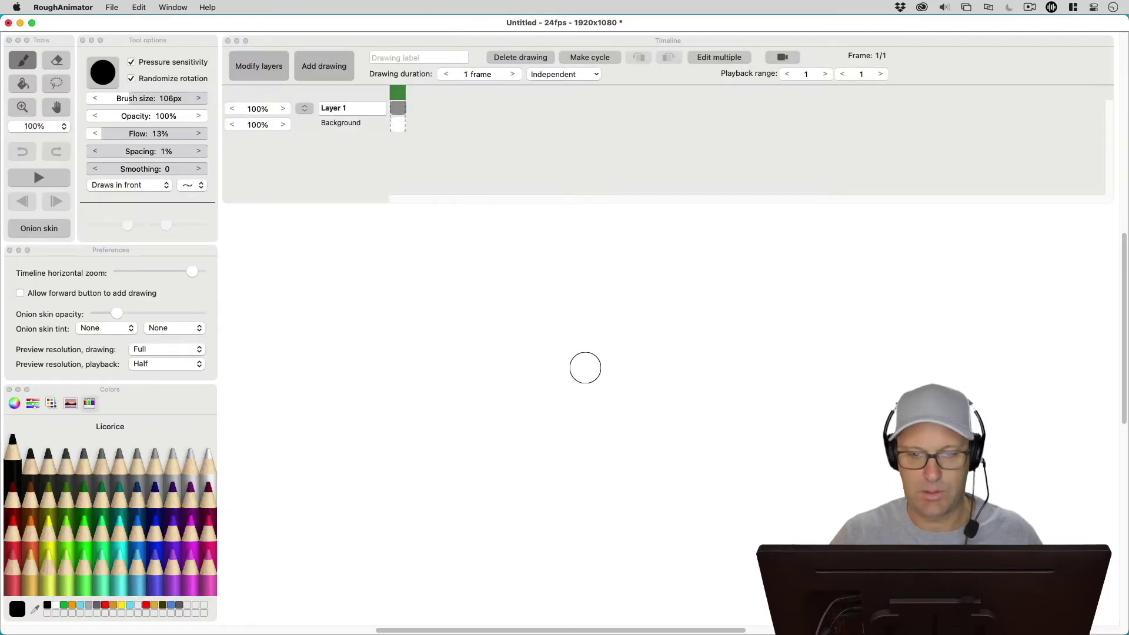
pyautogui.press('-')
pyautogui.press('h')
pyautogui.moveTo(547, 336); pyautogui.dragTo(530, 399)
# Switch to the Brush and raise its flow to 100%.
pyautogui.press('b')
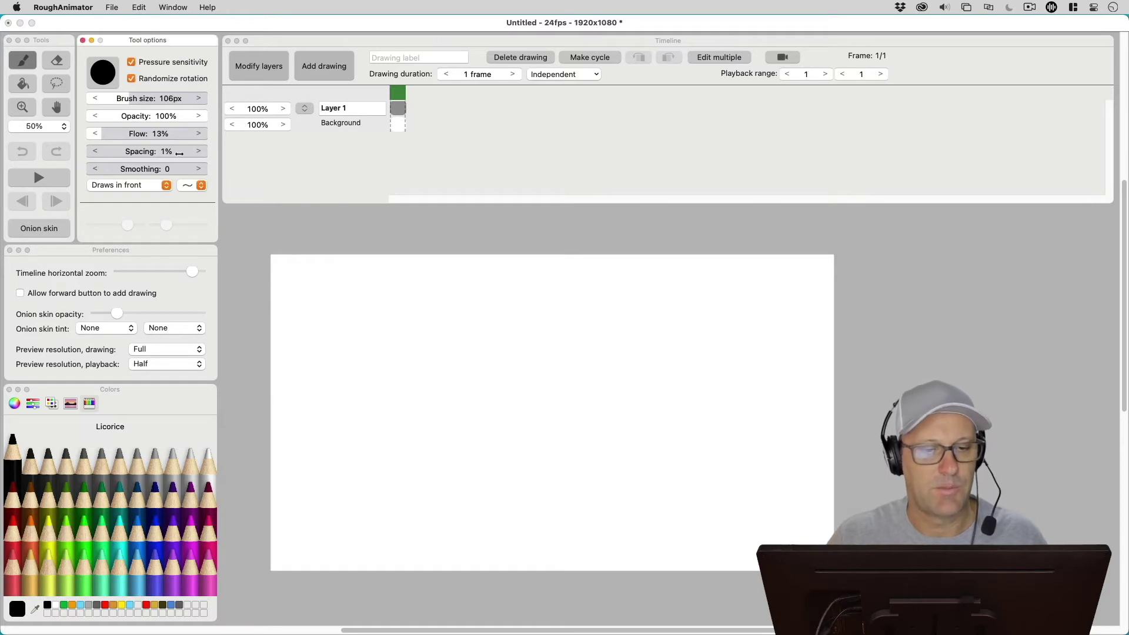
pyautogui.click(38, 58)
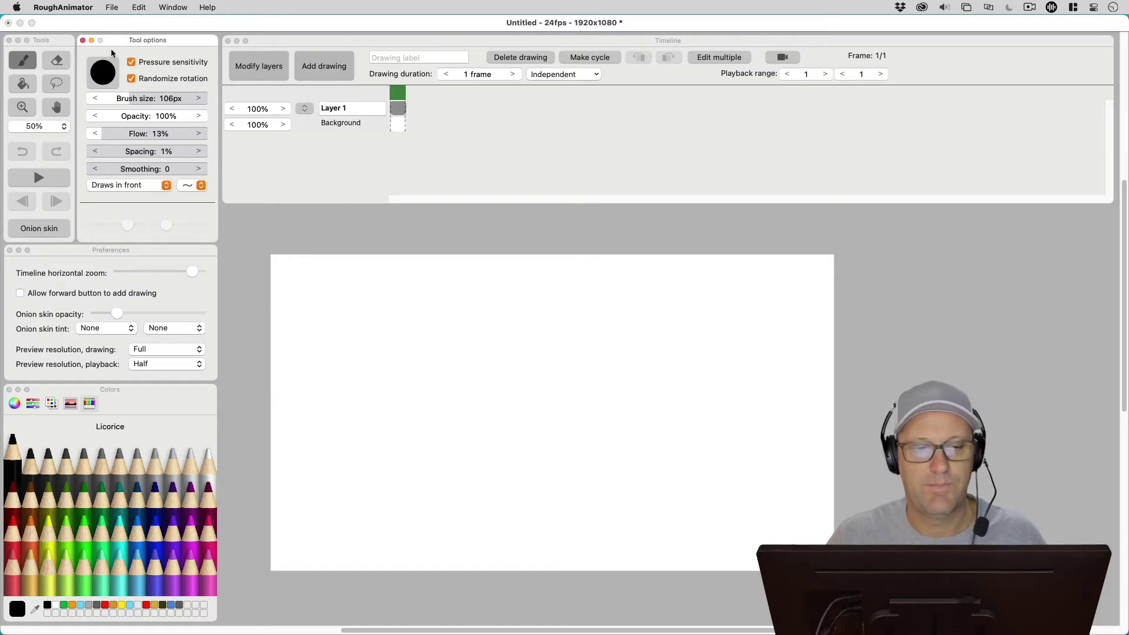
pyautogui.click(125, 43)
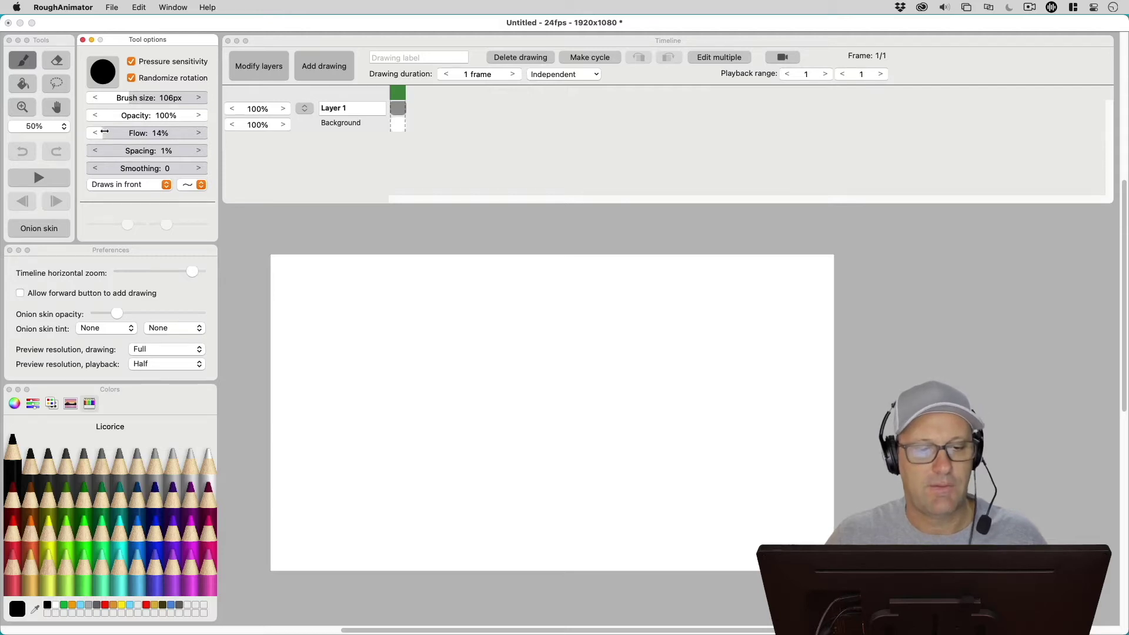
pyautogui.moveTo(100, 132); pyautogui.dragTo(231, 128)
pyautogui.click(234, 131)
pyautogui.click(136, 151)
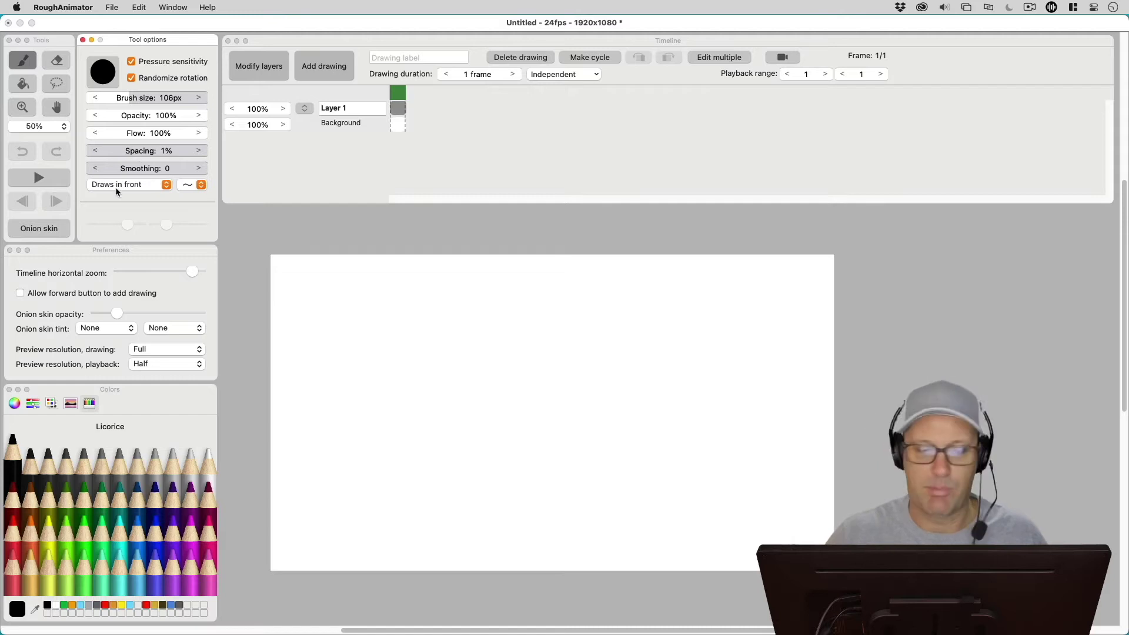
# Paint a black wavy stroke at 100% flow, then a second wave below it at 50% flow.
pyautogui.click(353, 373)
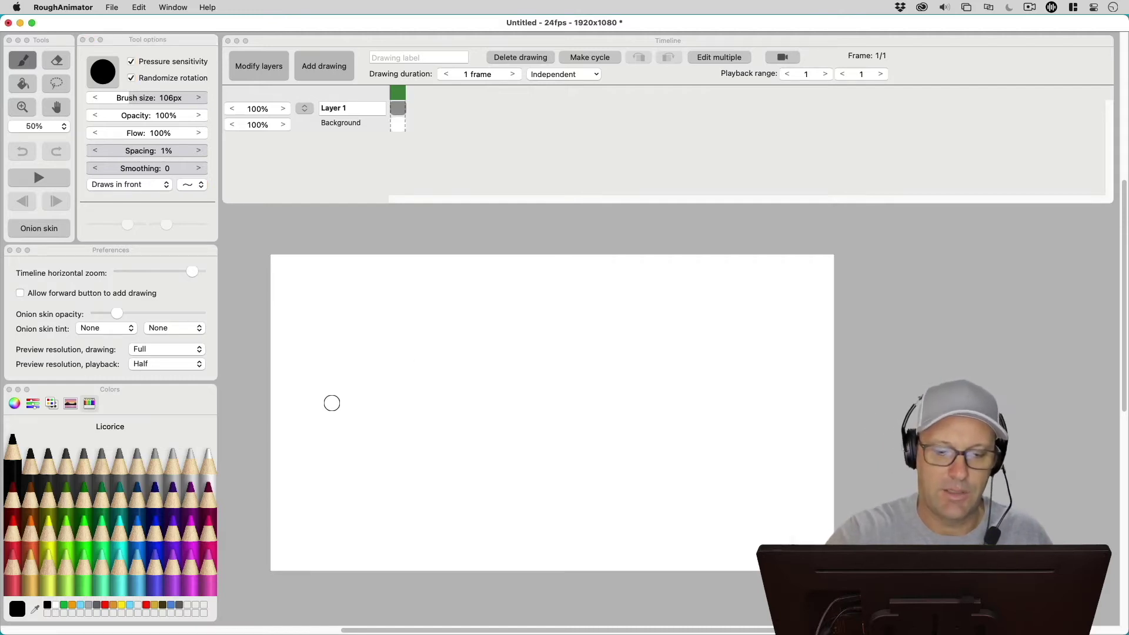
pyautogui.moveTo(328, 424)
pyautogui.mouseDown()
pyautogui.moveTo(420, 316)
pyautogui.moveTo(487, 474)
pyautogui.moveTo(620, 303)
pyautogui.moveTo(761, 416)
pyautogui.mouseUp()
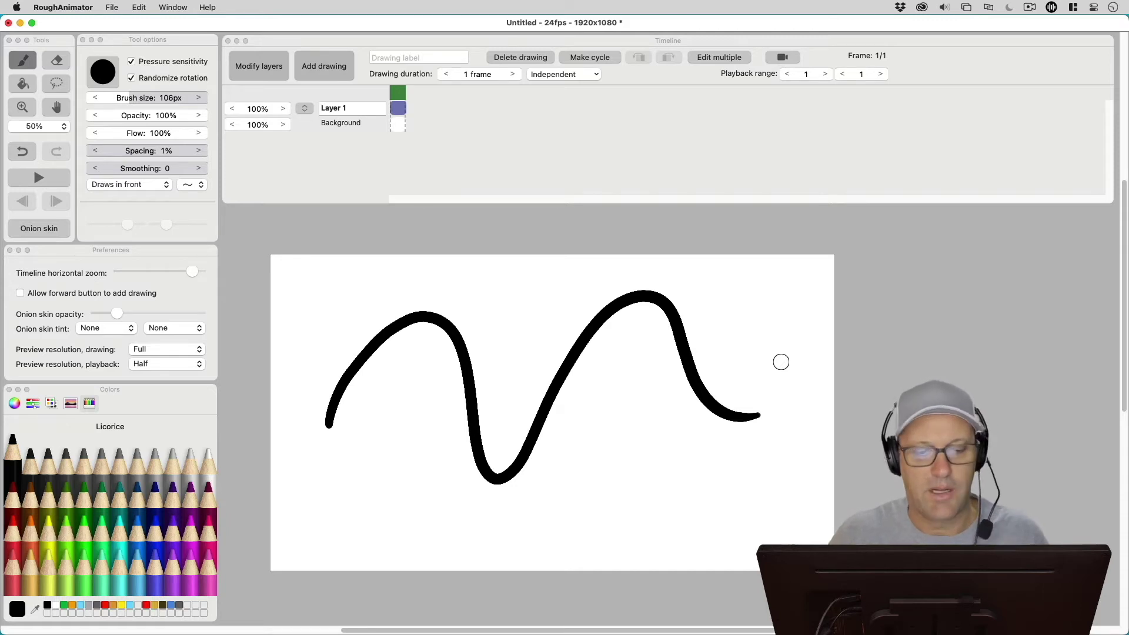
pyautogui.click(269, 192)
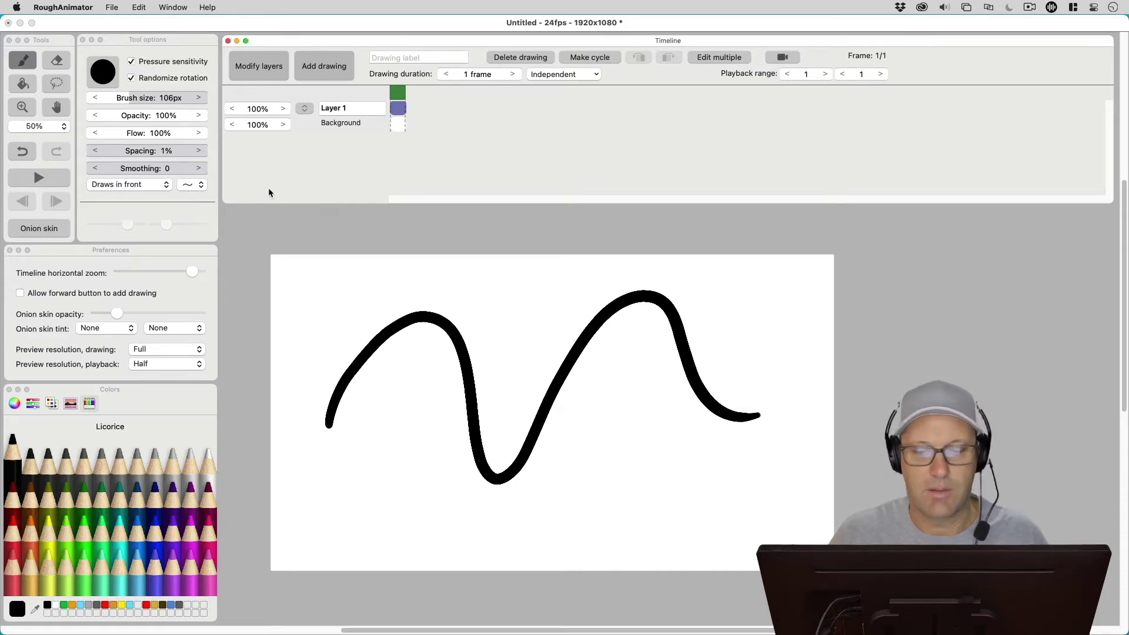
pyautogui.click(190, 145)
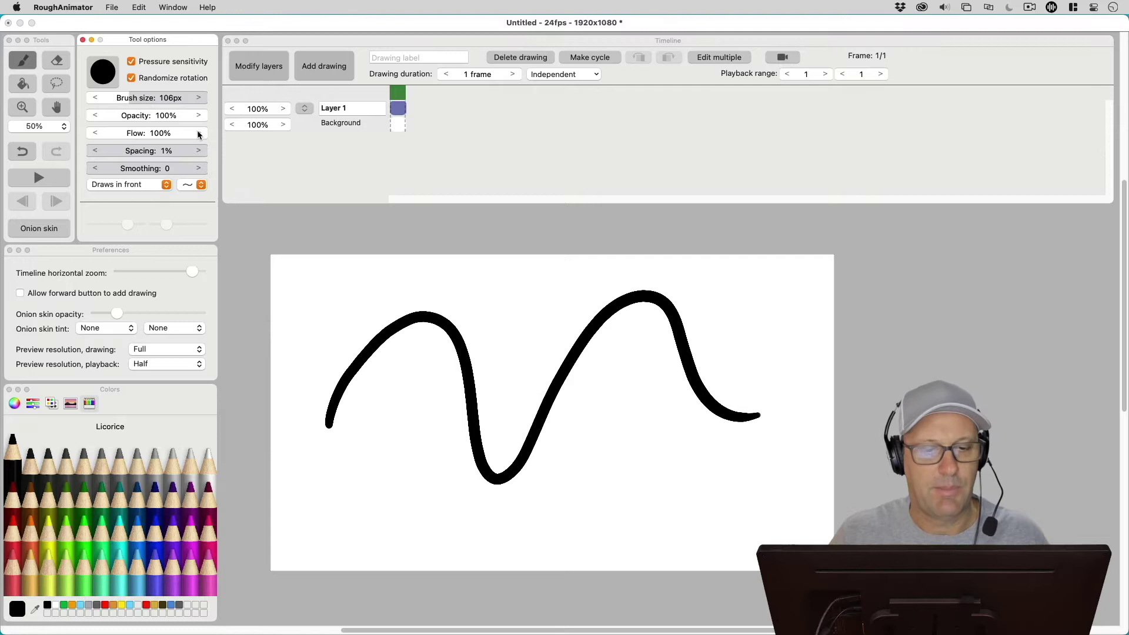
pyautogui.moveTo(197, 134); pyautogui.dragTo(133, 137)
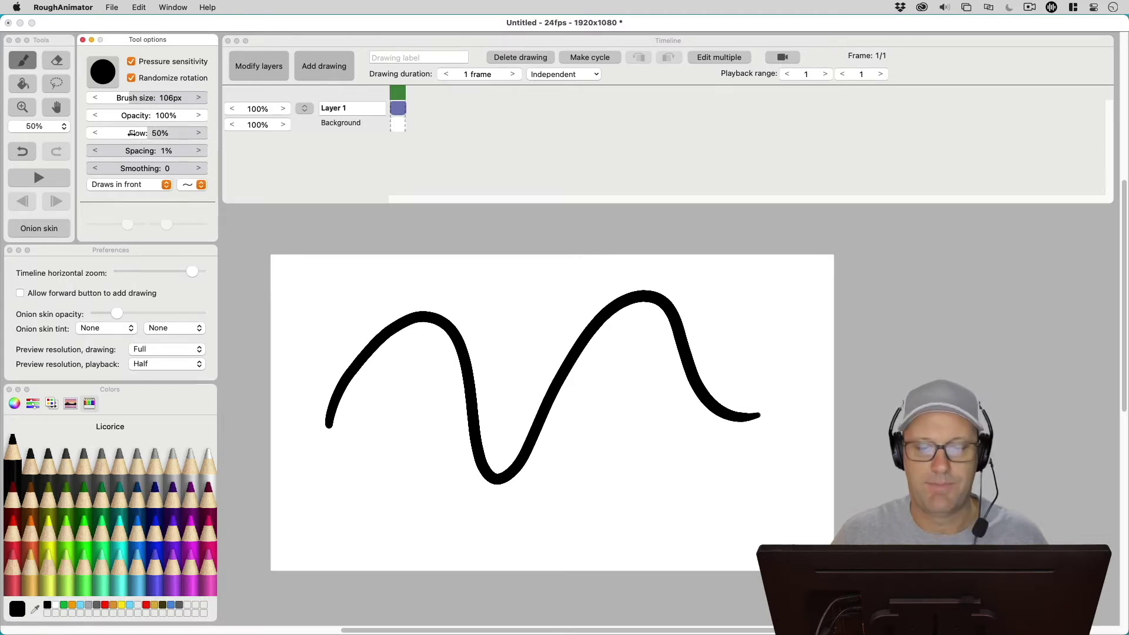
pyautogui.moveTo(330, 520)
pyautogui.mouseDown()
pyautogui.moveTo(428, 461)
pyautogui.moveTo(566, 441)
pyautogui.moveTo(674, 506)
pyautogui.moveTo(872, 411)
pyautogui.mouseUp()
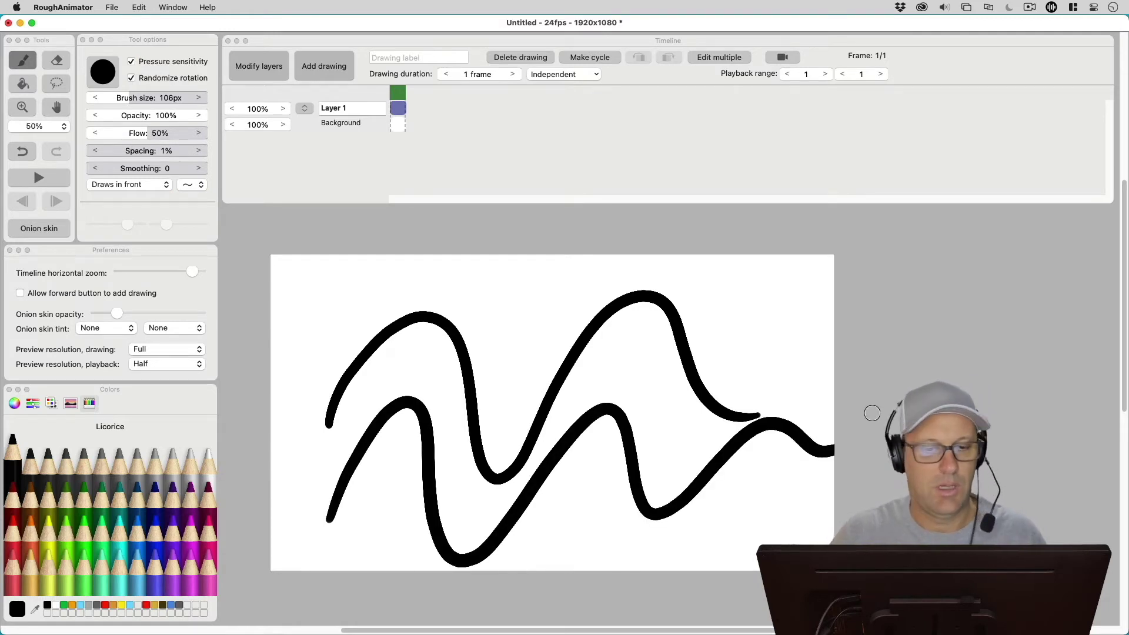
# Drop brush flow to 1% and paint two faint grey wavy strokes over the black waves.
pyautogui.click(344, 176)
pyautogui.moveTo(154, 133); pyautogui.dragTo(75, 144)
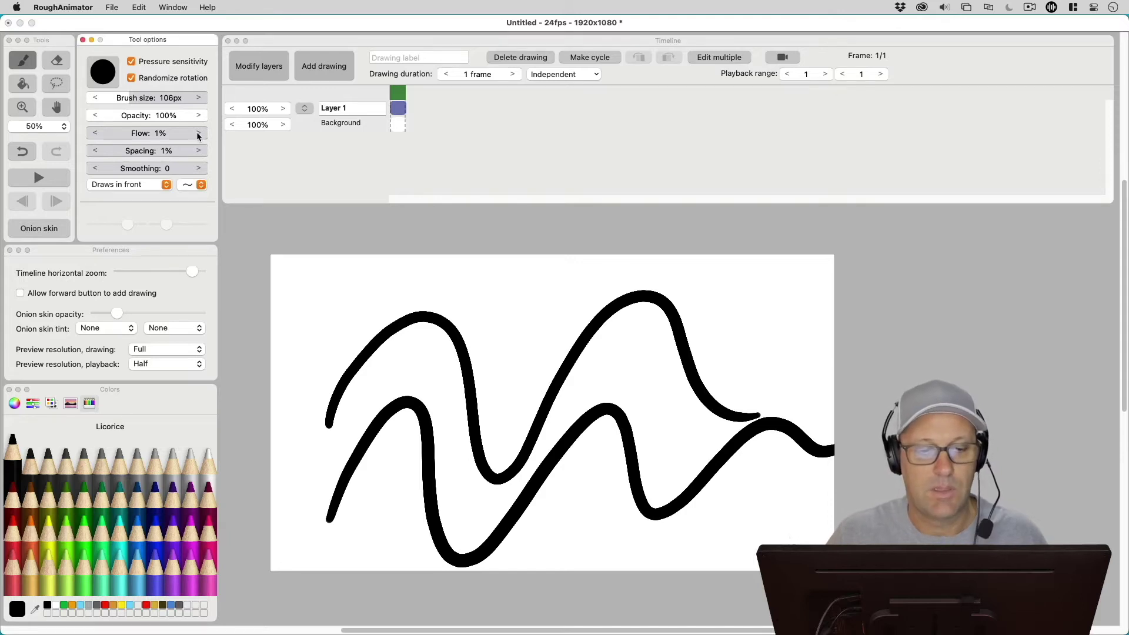
pyautogui.moveTo(311, 333); pyautogui.dragTo(817, 304)
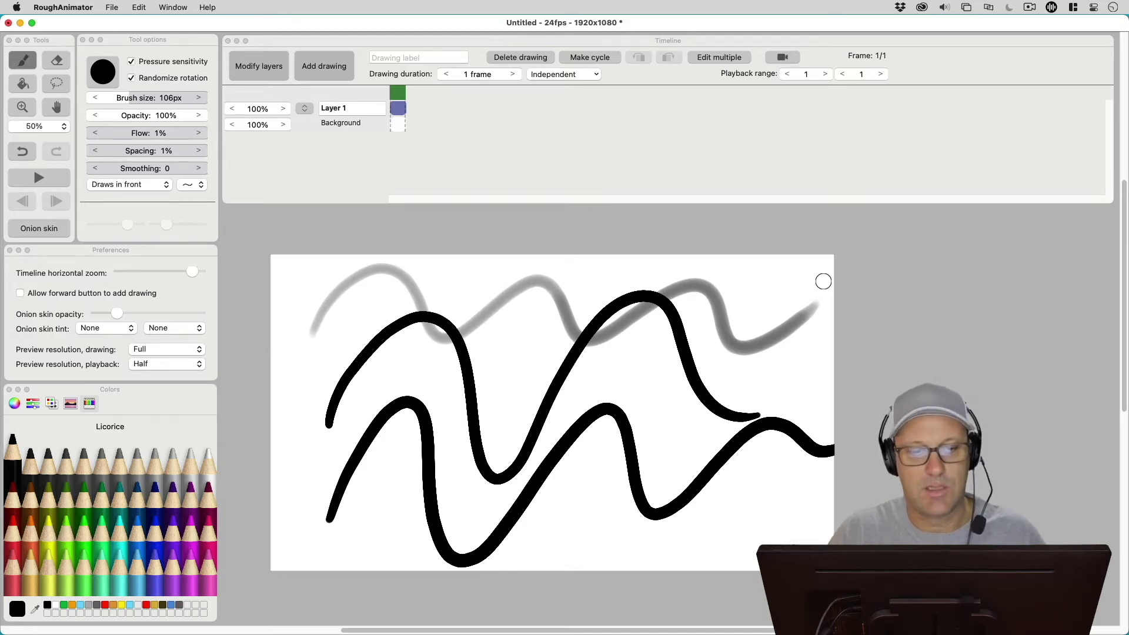
pyautogui.moveTo(414, 392); pyautogui.dragTo(834, 353)
pyautogui.click(964, 53)
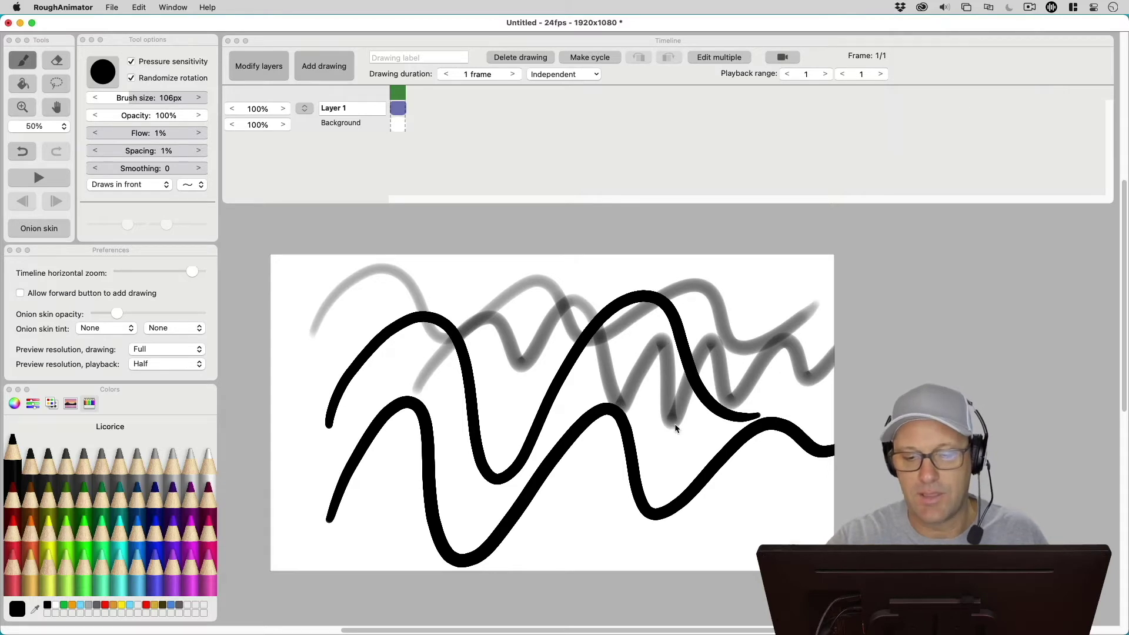
# Zoom in on the strokes and paint another soft grey stroke at lower left.
pyautogui.press('space')
pyautogui.scroll(6, 660, 339)
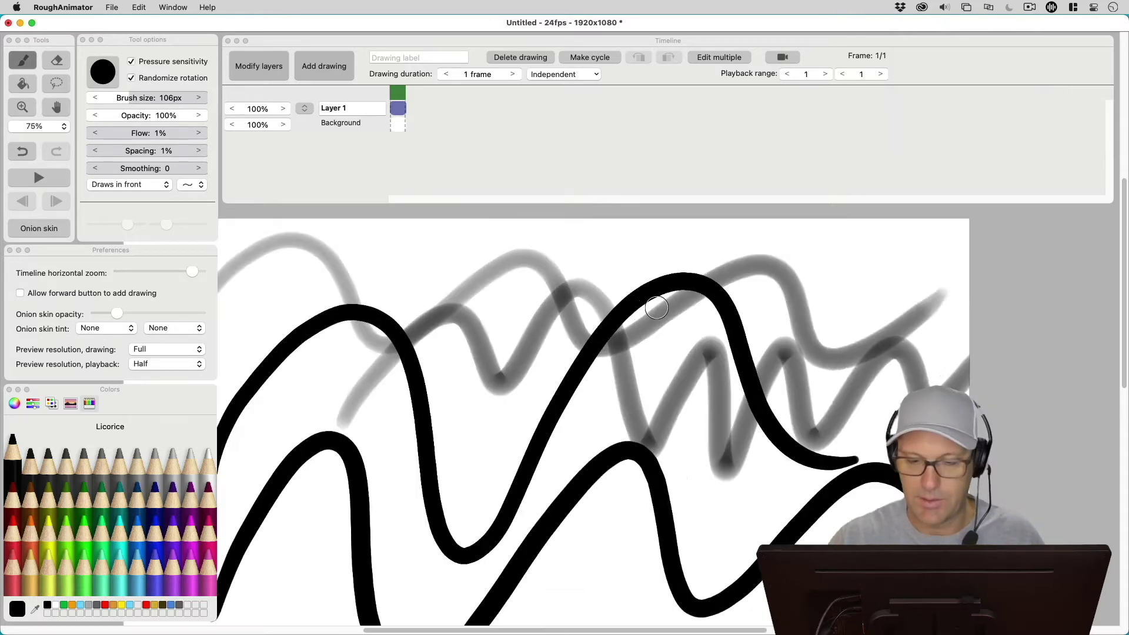
pyautogui.moveTo(657, 308); pyautogui.dragTo(454, 315)
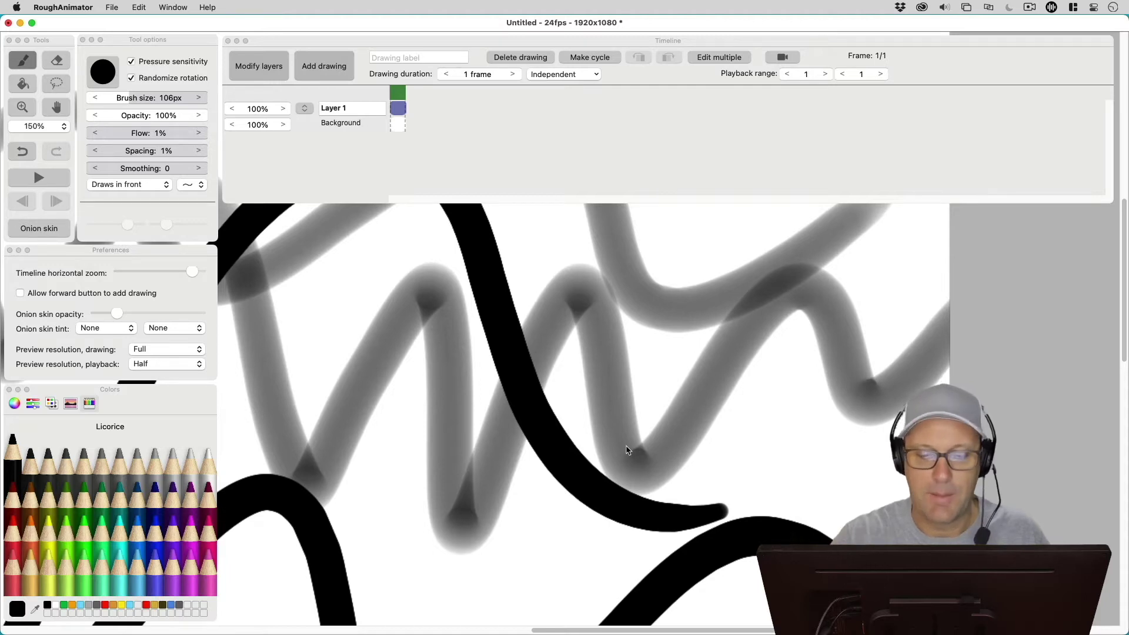
pyautogui.moveTo(358, 547)
pyautogui.mouseDown()
pyautogui.moveTo(358, 511)
pyautogui.moveTo(403, 429)
pyautogui.moveTo(439, 594)
pyautogui.moveTo(537, 501)
pyautogui.mouseUp()
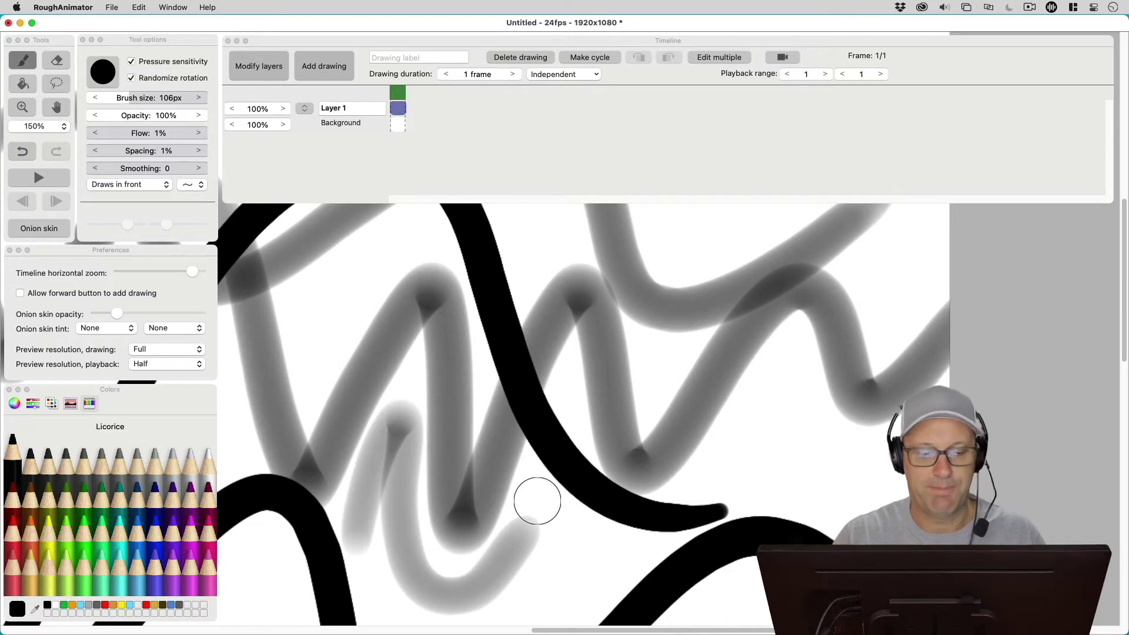
# Raise brush flow to 25% and paint a dark stroke near the right edge.
pyautogui.click(167, 151)
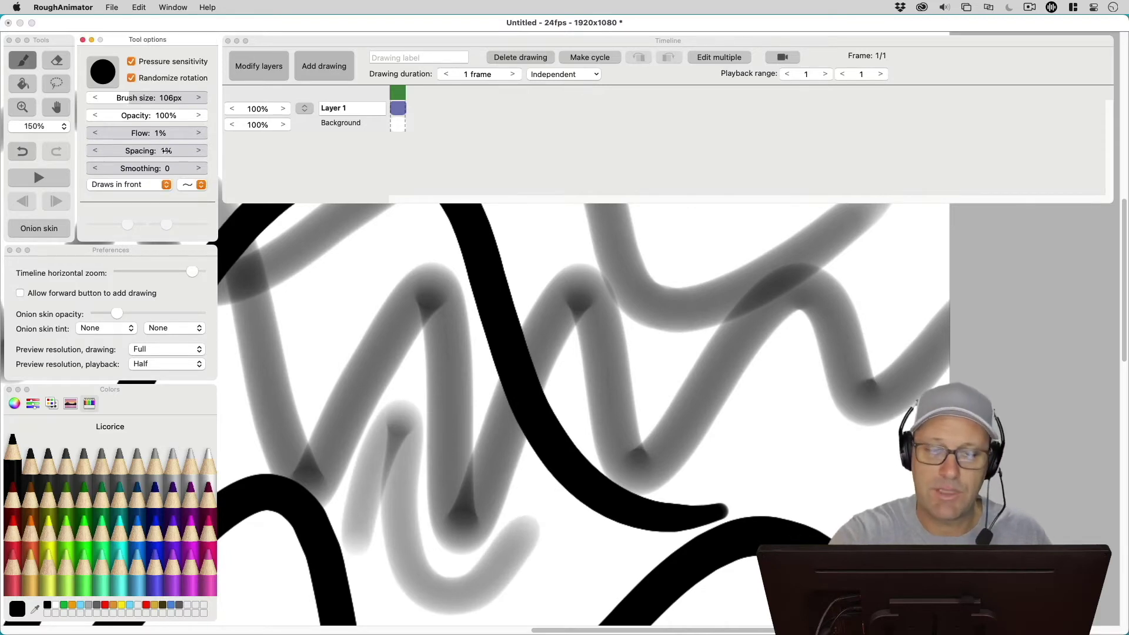
pyautogui.moveTo(98, 135); pyautogui.dragTo(127, 136)
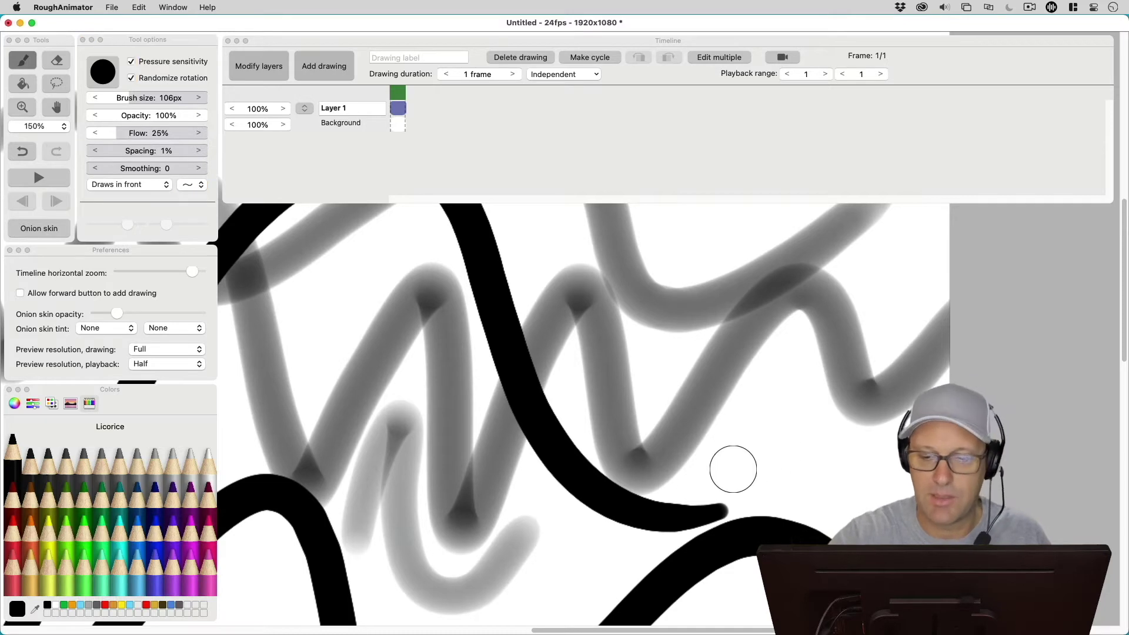
pyautogui.moveTo(729, 473)
pyautogui.mouseDown()
pyautogui.moveTo(793, 367)
pyautogui.moveTo(821, 499)
pyautogui.moveTo(887, 379)
pyautogui.mouseUp()
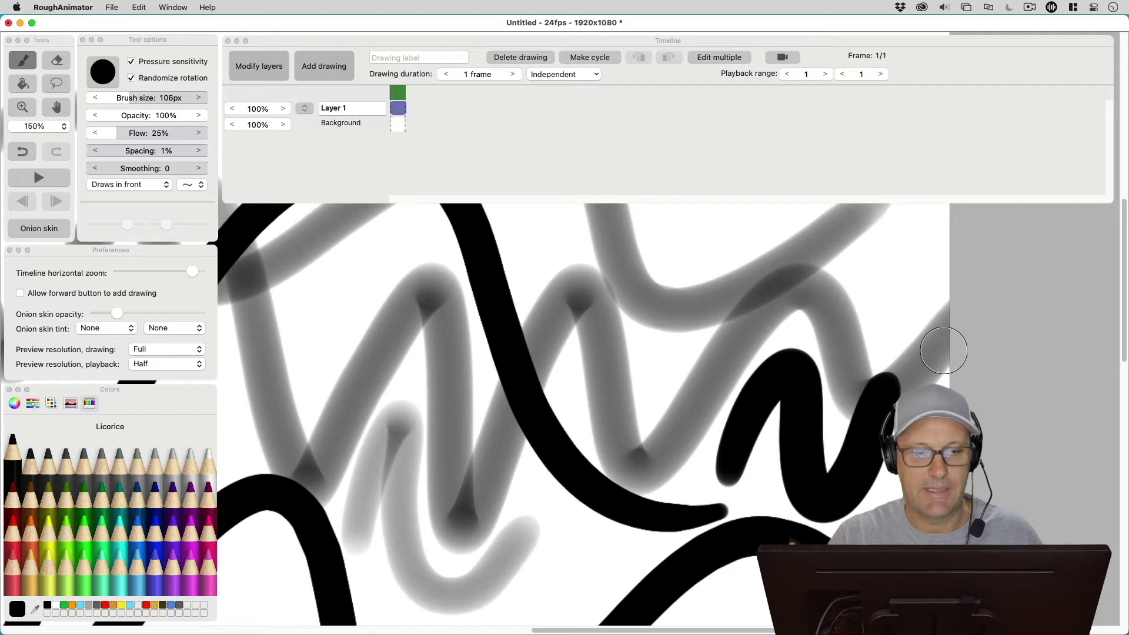
# Clear all strokes, paint a soft grey wave at 3% flow, then a darker one at 5%.
pyautogui.press('super+a')
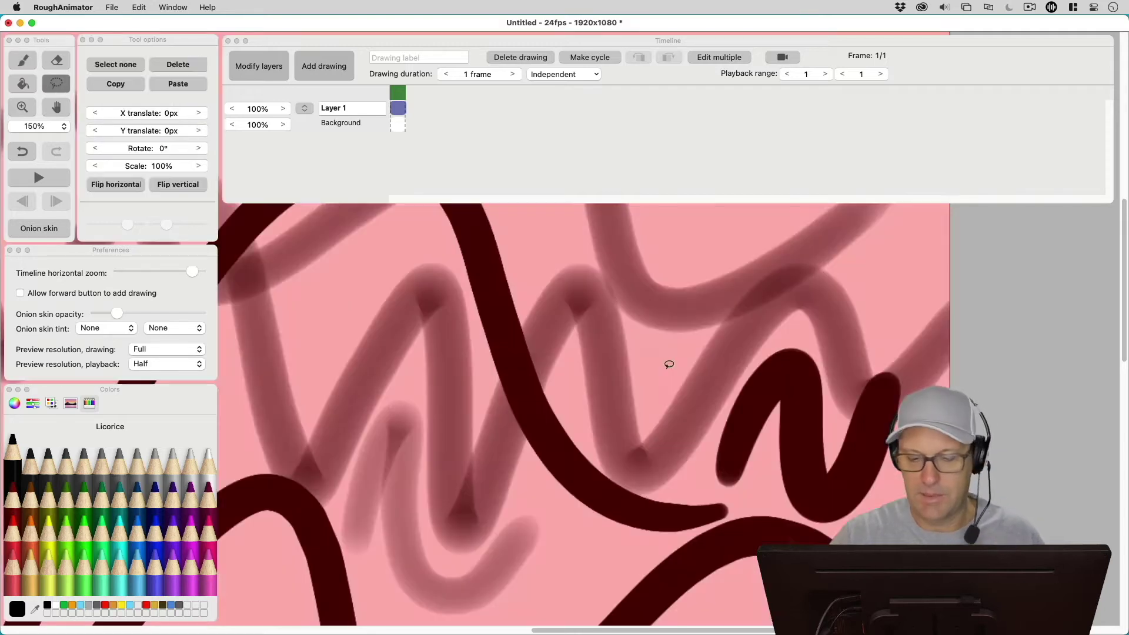
pyautogui.press('BackSpace')
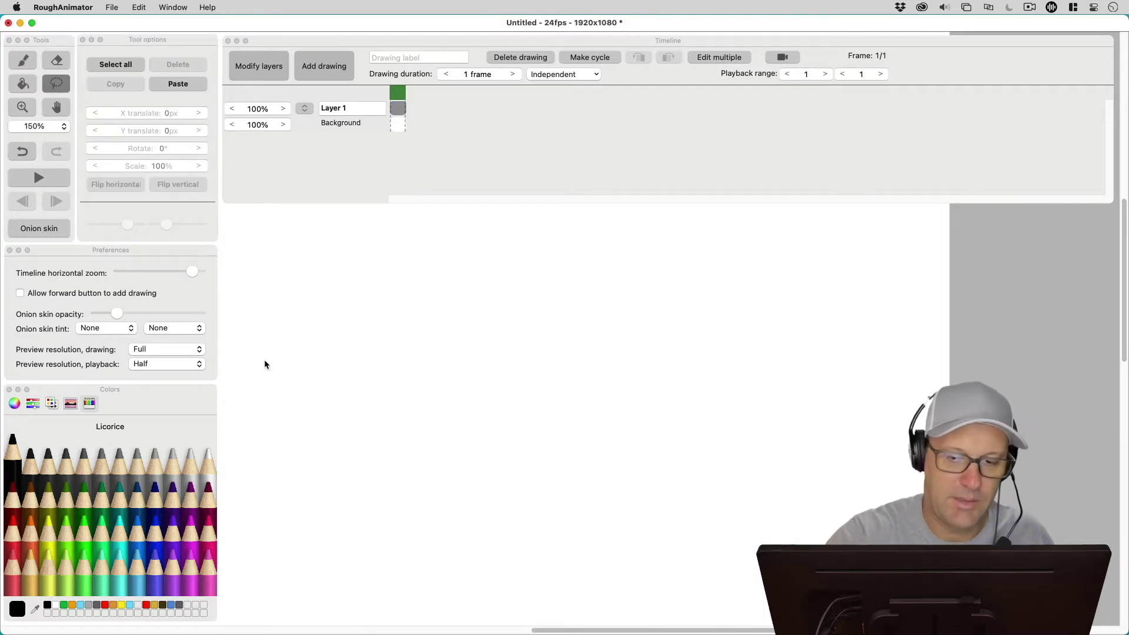
pyautogui.press('b')
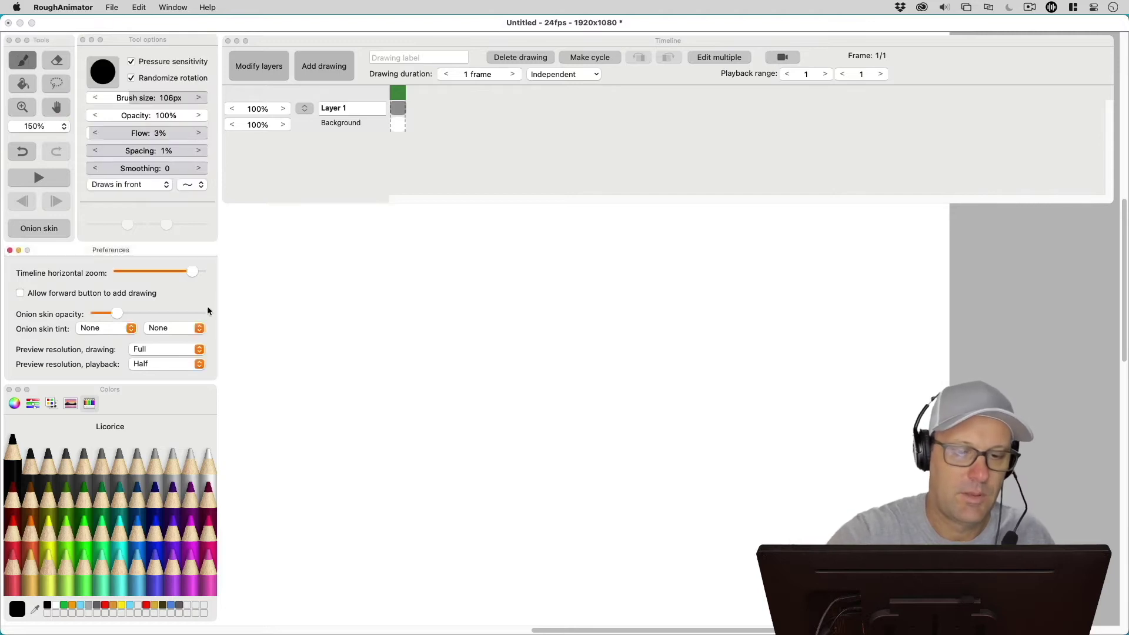
pyautogui.moveTo(256, 362)
pyautogui.mouseDown()
pyautogui.moveTo(309, 300)
pyautogui.moveTo(447, 379)
pyautogui.moveTo(618, 285)
pyautogui.moveTo(888, 308)
pyautogui.mouseUp()
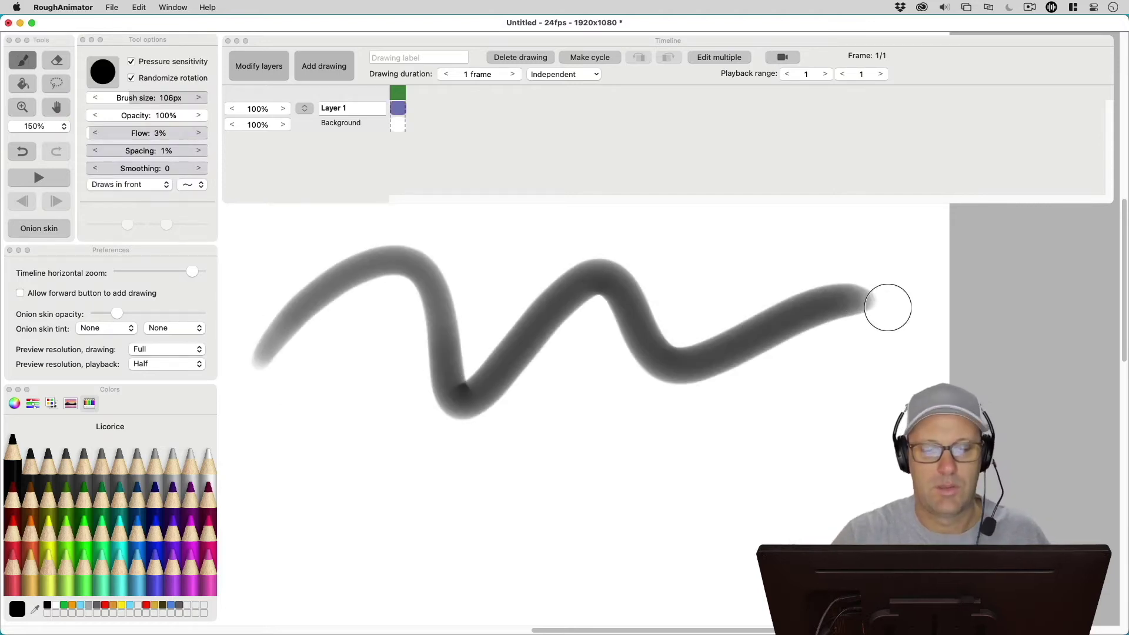
pyautogui.click(199, 132)
pyautogui.moveTo(268, 482)
pyautogui.mouseDown()
pyautogui.moveTo(429, 499)
pyautogui.moveTo(840, 418)
pyautogui.mouseUp()
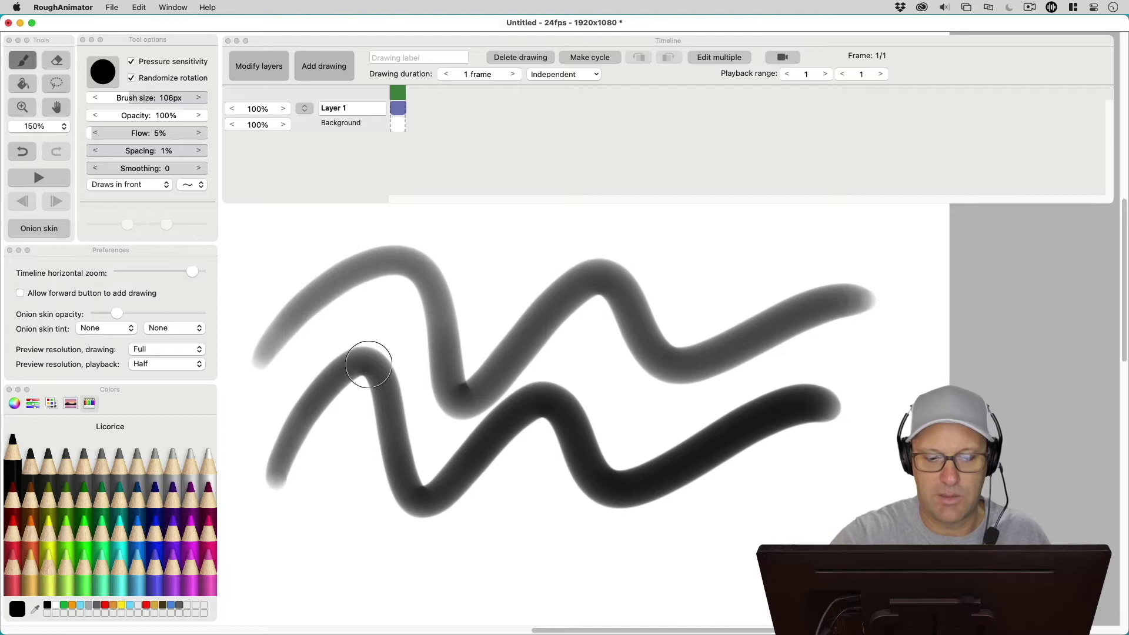
# Step brush flow up to 10% and paint a third, darkest wave at the bottom.
pyautogui.click(200, 134)
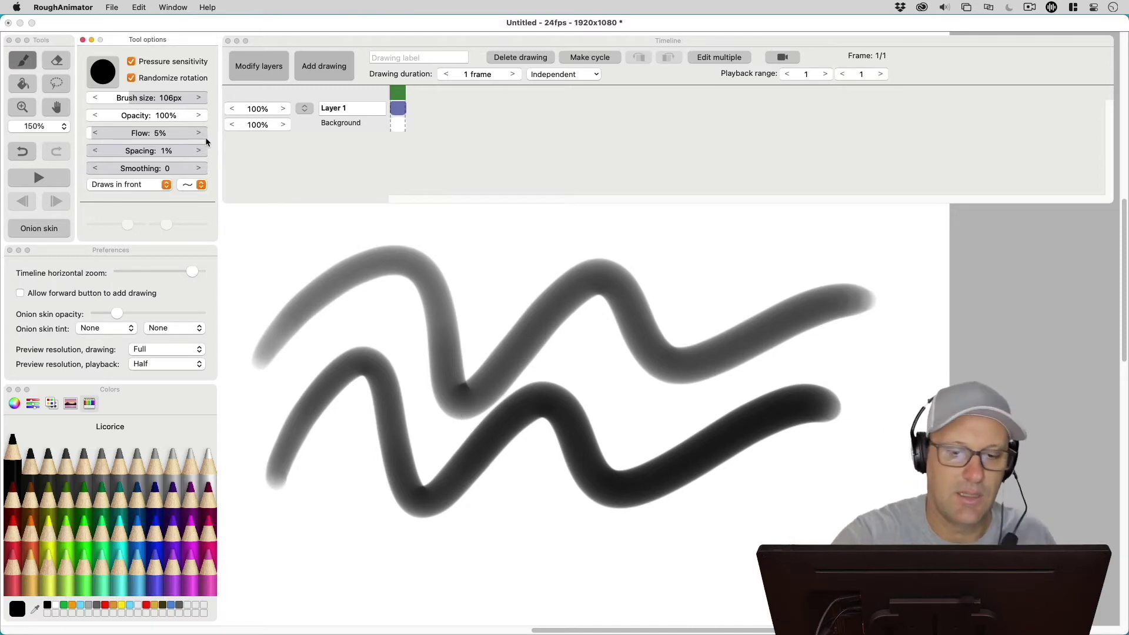
pyautogui.click(201, 134)
pyautogui.click(200, 133)
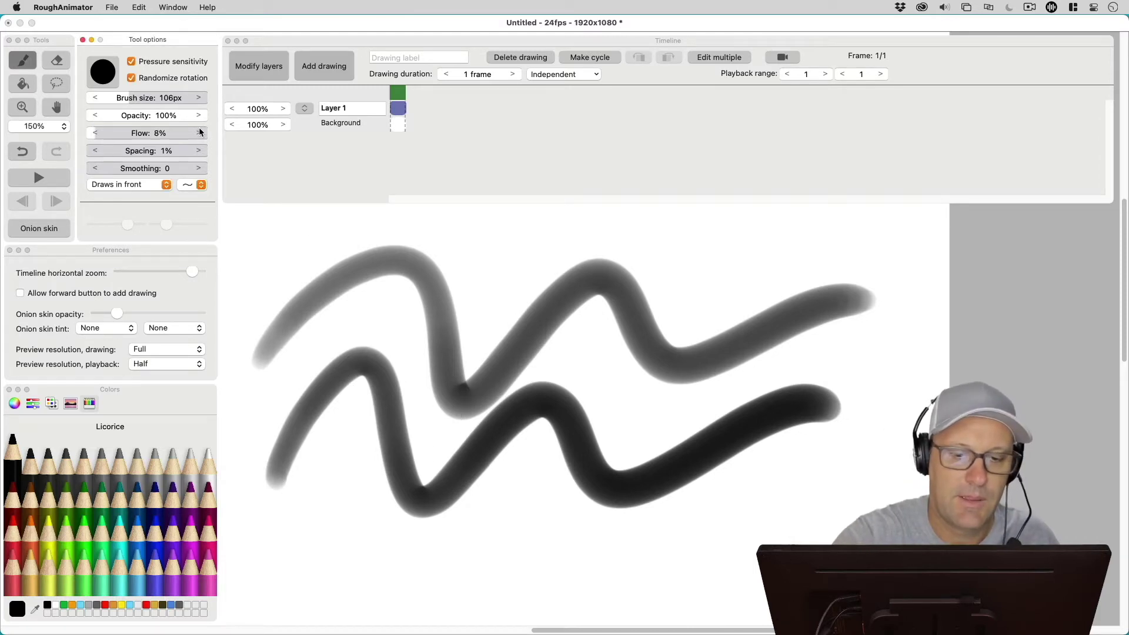
pyautogui.click(201, 134)
pyautogui.moveTo(279, 559)
pyautogui.mouseDown()
pyautogui.moveTo(351, 499)
pyautogui.moveTo(540, 473)
pyautogui.moveTo(759, 501)
pyautogui.moveTo(868, 475)
pyautogui.mouseUp()
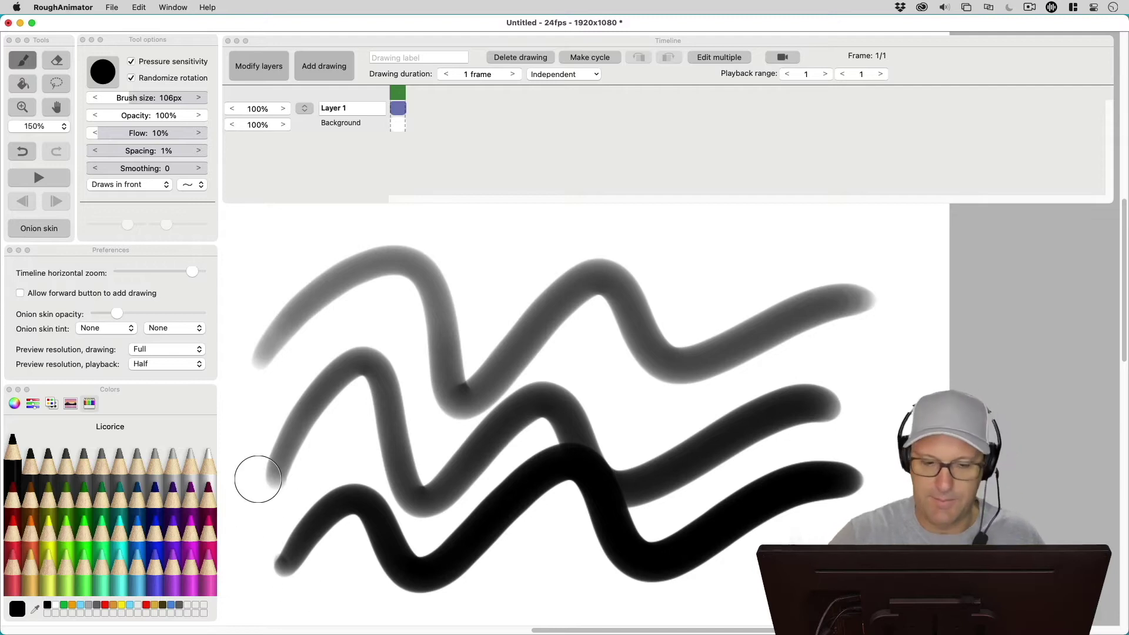
pyautogui.scroll(3, 258, 476)
pyautogui.scroll(-5, 257, 474)
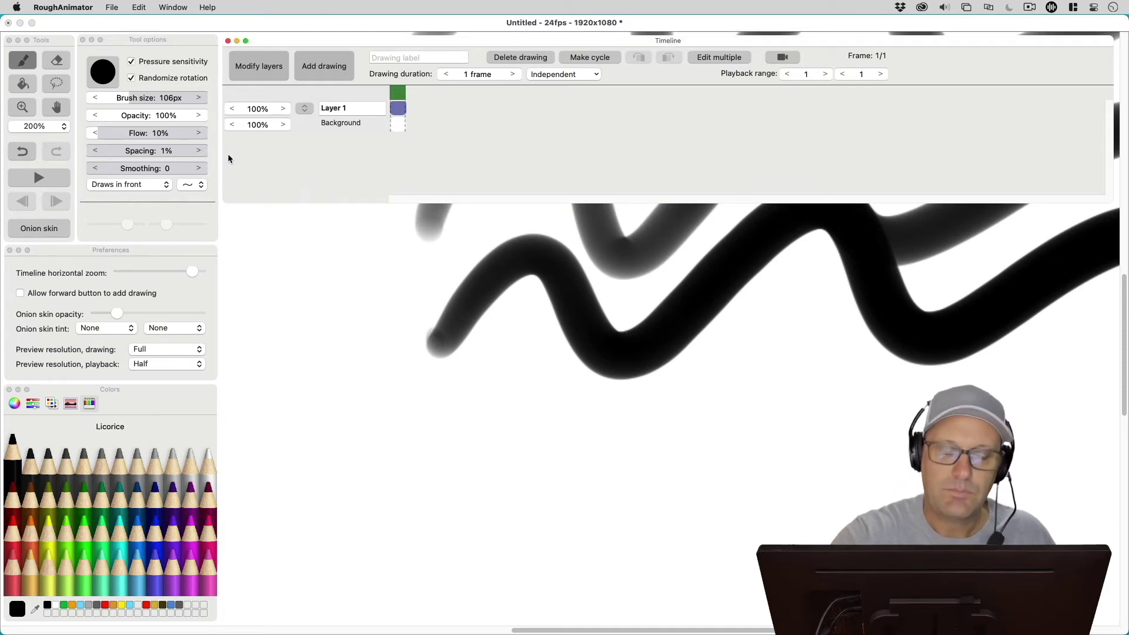
# Set brush spacing to 100% and paint a dotted wavy stroke across the lower canvas.
pyautogui.click(190, 194)
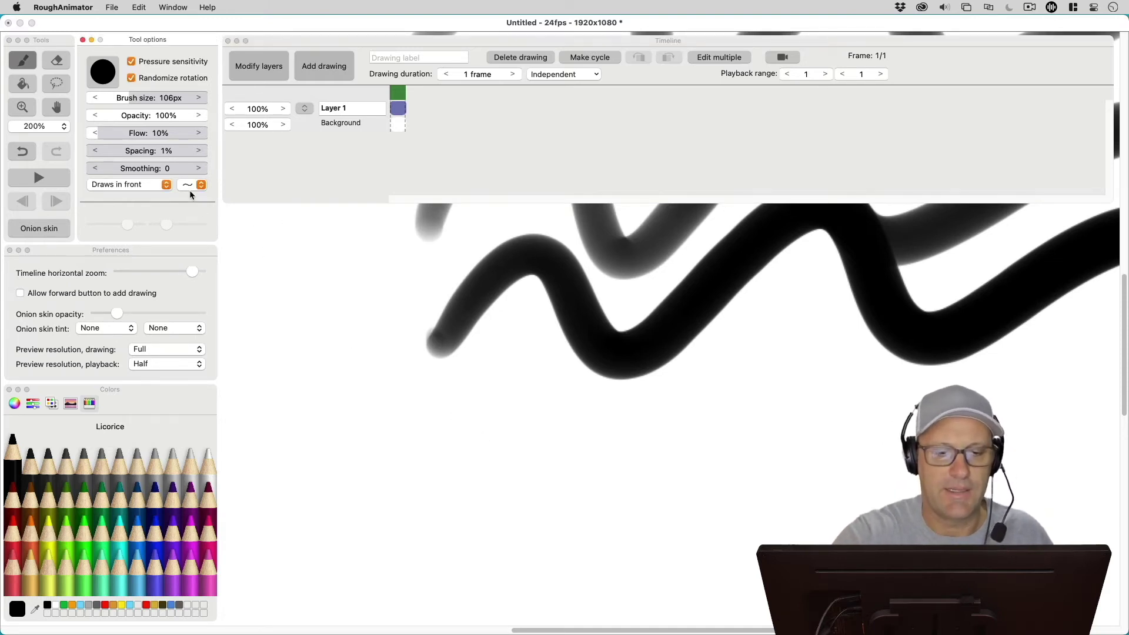
pyautogui.click(185, 323)
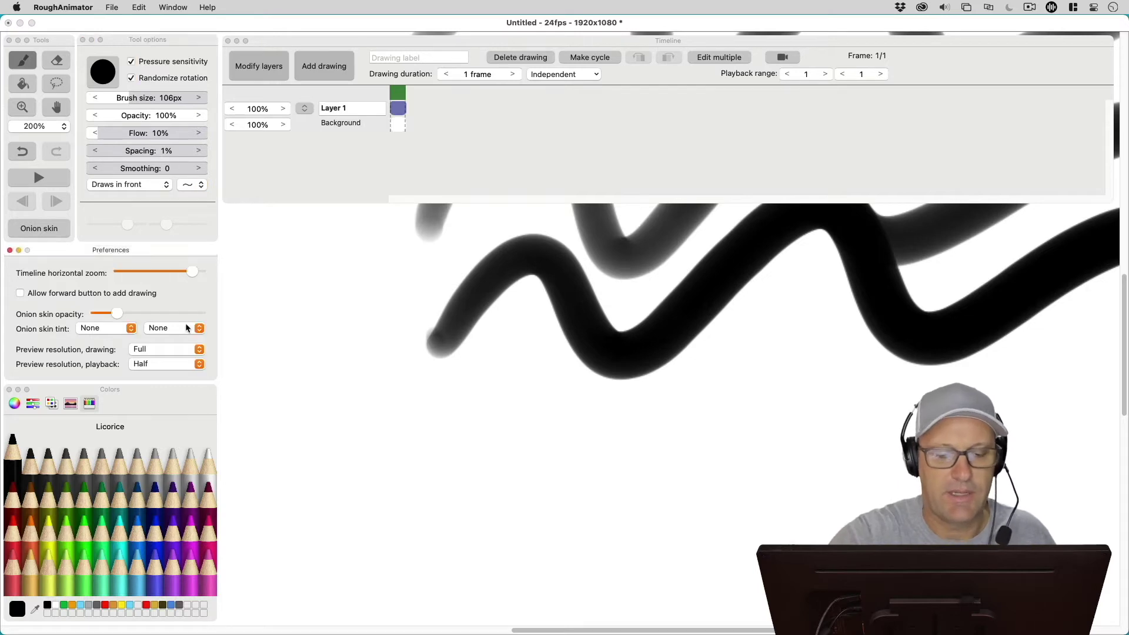
pyautogui.click(296, 317)
pyautogui.click(136, 160)
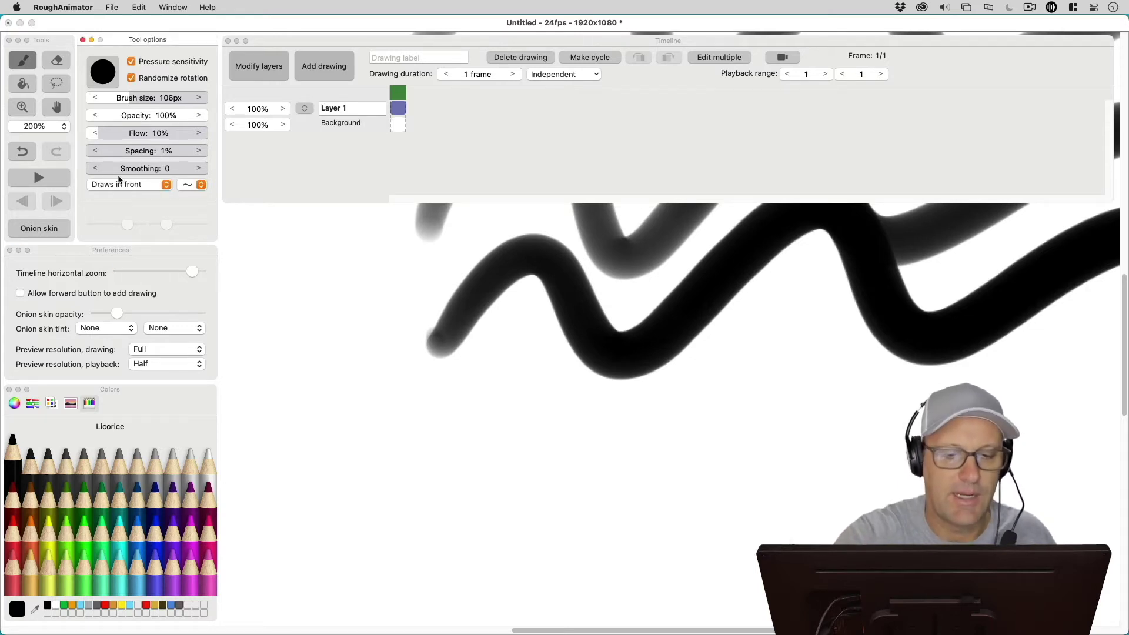
pyautogui.click(302, 317)
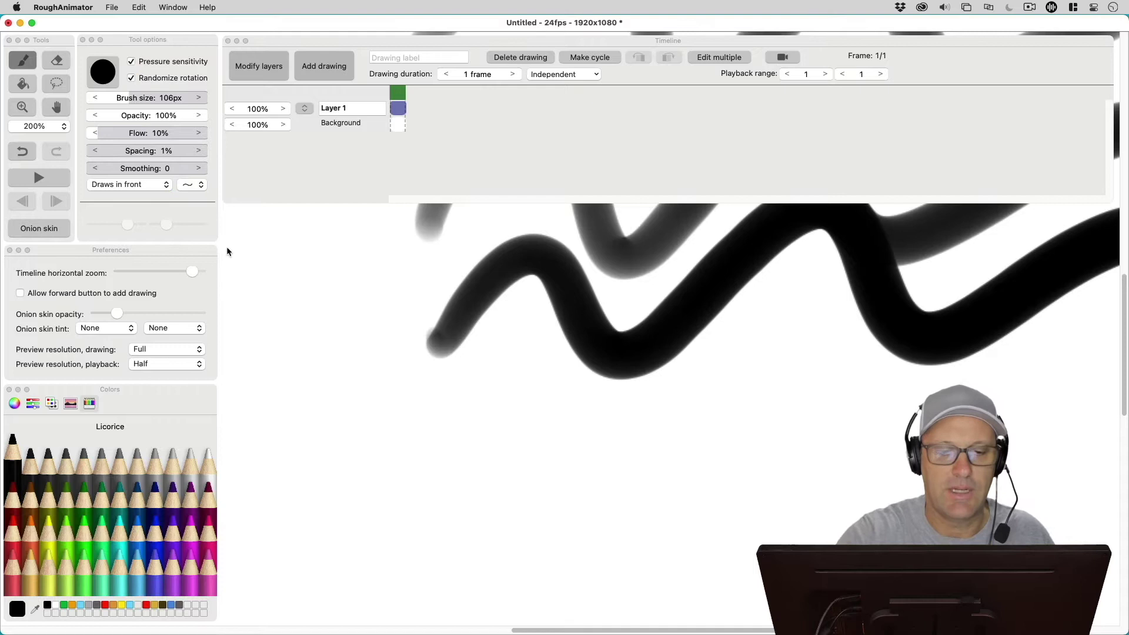
pyautogui.click(201, 199)
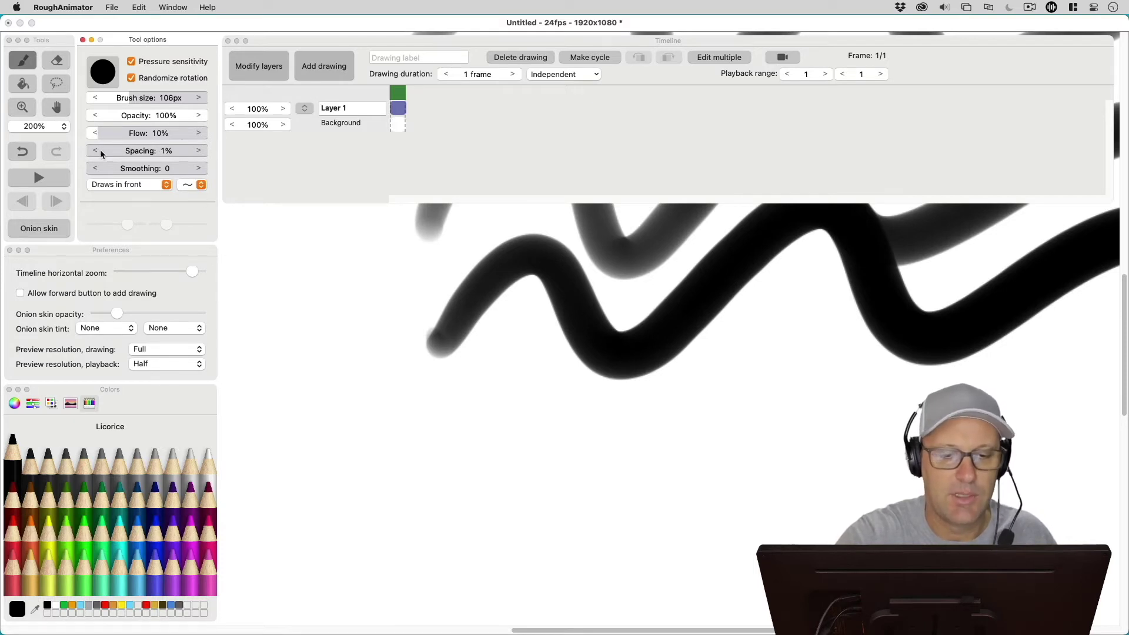
pyautogui.moveTo(94, 146); pyautogui.dragTo(206, 151)
pyautogui.click(281, 156)
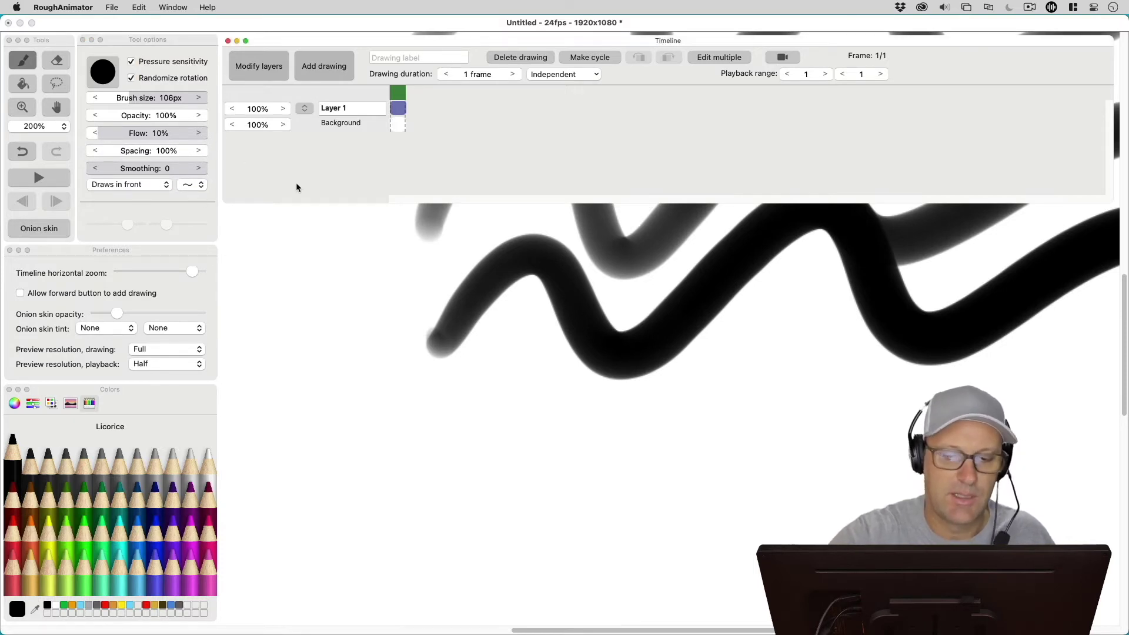
pyautogui.click(277, 534)
pyautogui.moveTo(281, 505)
pyautogui.mouseDown()
pyautogui.moveTo(391, 398)
pyautogui.moveTo(494, 557)
pyautogui.moveTo(667, 414)
pyautogui.moveTo(773, 519)
pyautogui.moveTo(881, 420)
pyautogui.mouseUp()
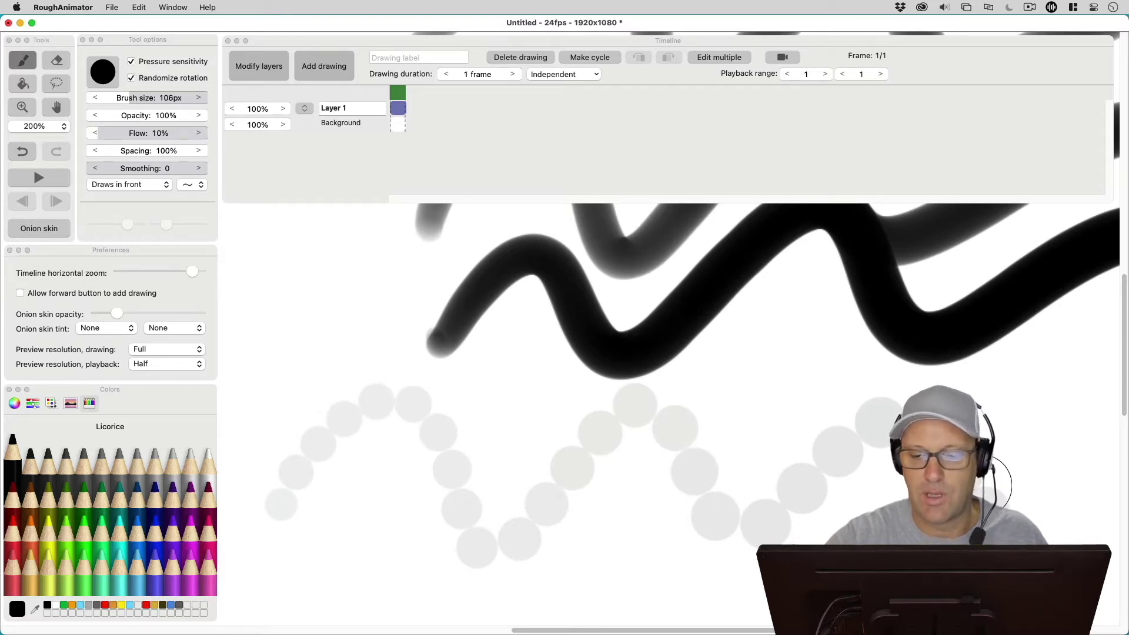
# Try a 1% spacing stroke and undo it, then paint a wave of overlapping dabs at 50% spacing.
pyautogui.click(205, 171)
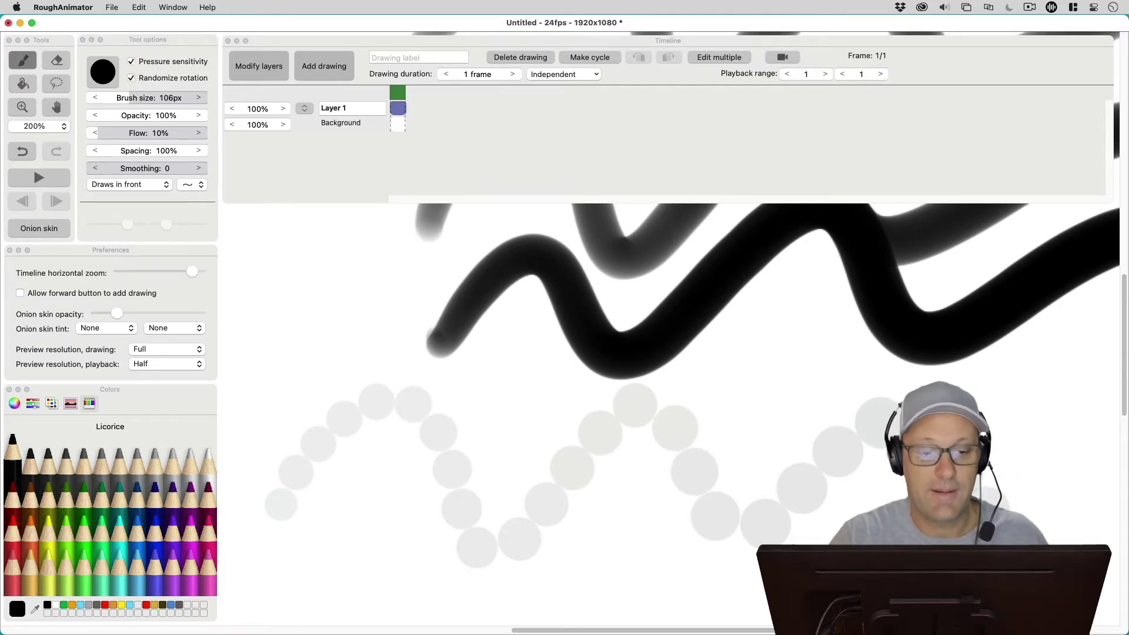
pyautogui.moveTo(195, 151); pyautogui.dragTo(65, 152)
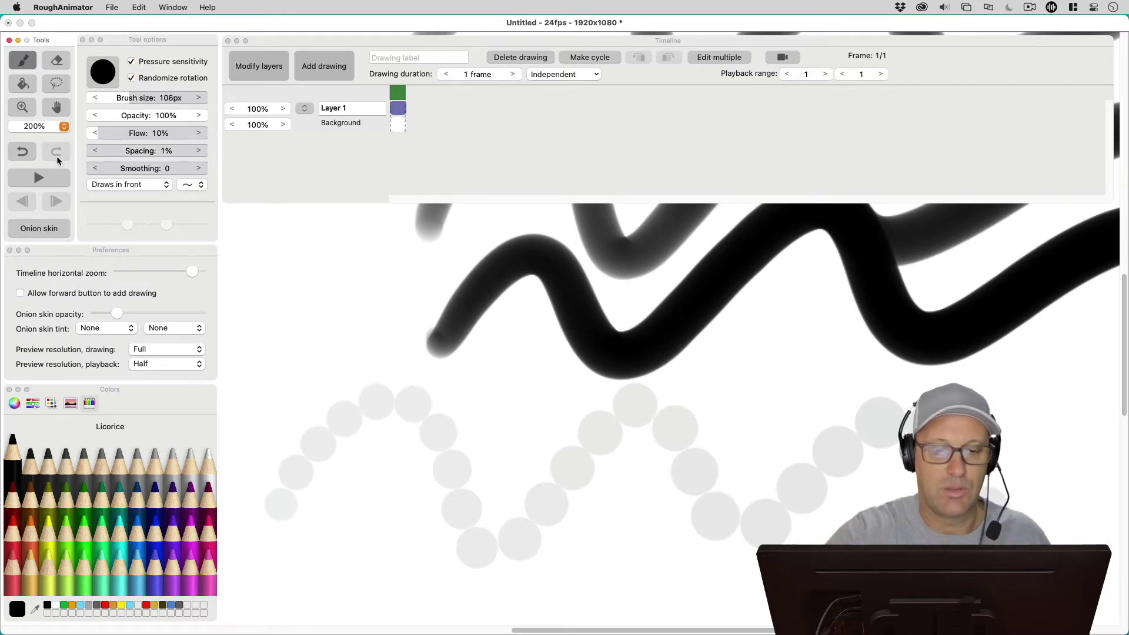
pyautogui.moveTo(302, 564)
pyautogui.mouseDown()
pyautogui.moveTo(501, 468)
pyautogui.moveTo(821, 406)
pyautogui.moveTo(1005, 496)
pyautogui.mouseUp()
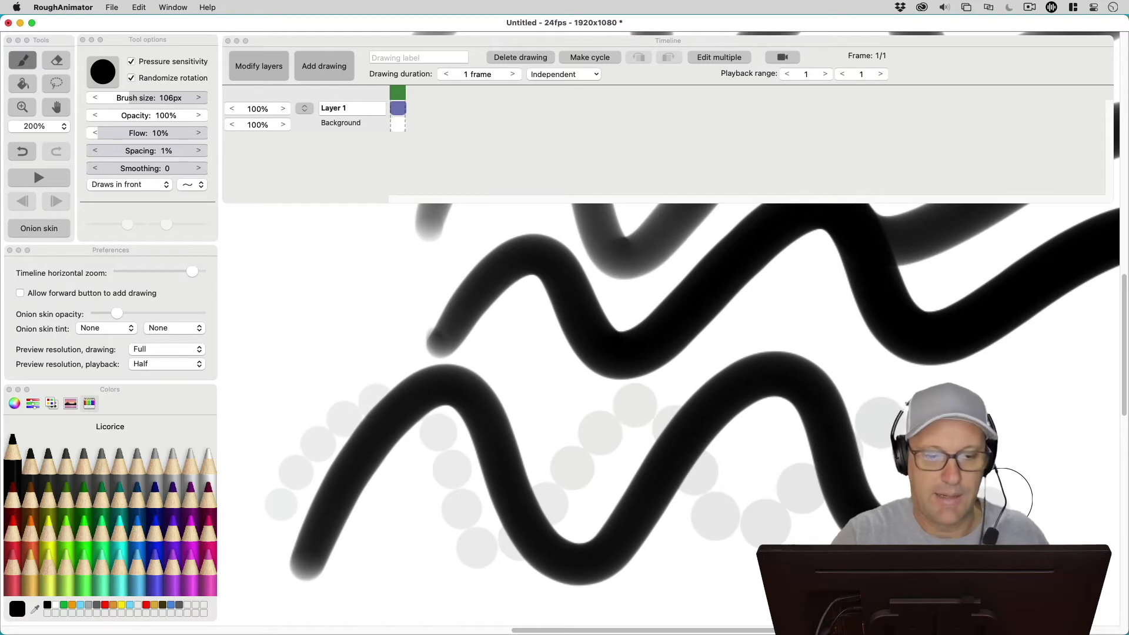
pyautogui.press('super+z')
pyautogui.moveTo(117, 151); pyautogui.dragTo(167, 159)
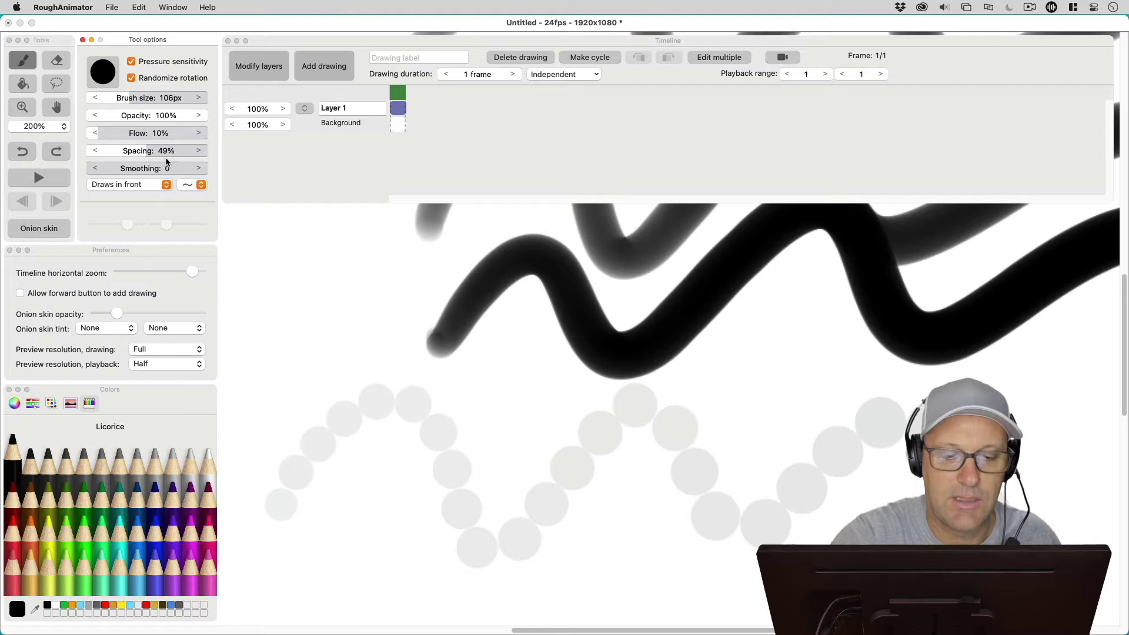
pyautogui.moveTo(303, 568)
pyautogui.mouseDown()
pyautogui.moveTo(474, 398)
pyautogui.moveTo(651, 538)
pyautogui.moveTo(873, 404)
pyautogui.moveTo(1064, 511)
pyautogui.moveTo(1112, 459)
pyautogui.mouseUp()
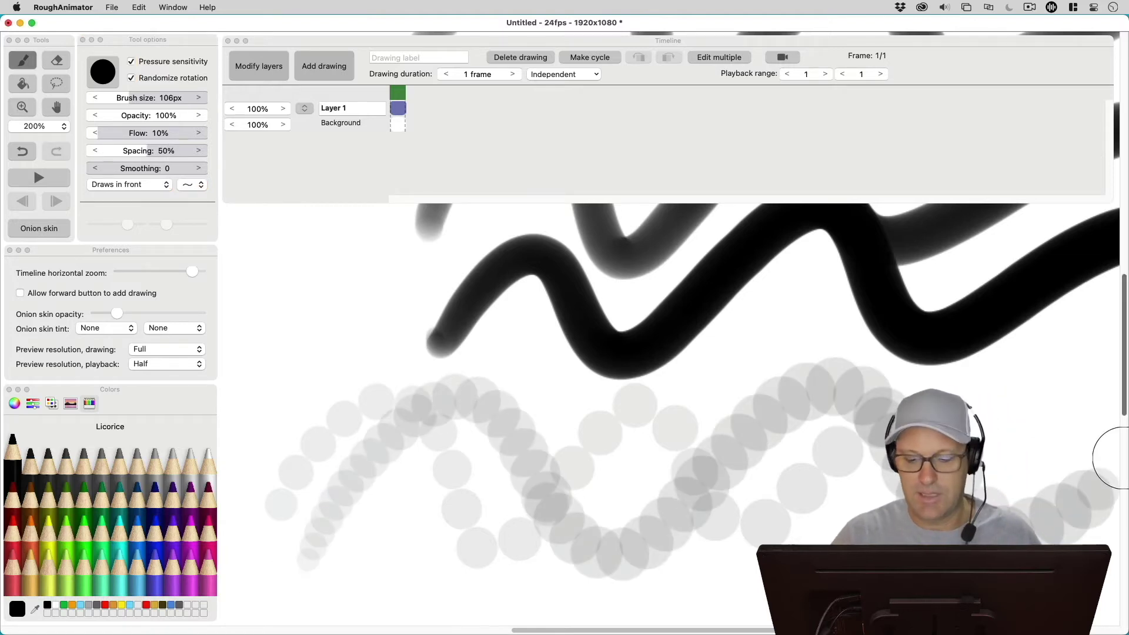
# Zoom to 125%, undo the dense grey stroke and repaint it lower on the canvas.
pyautogui.press('super+minus')
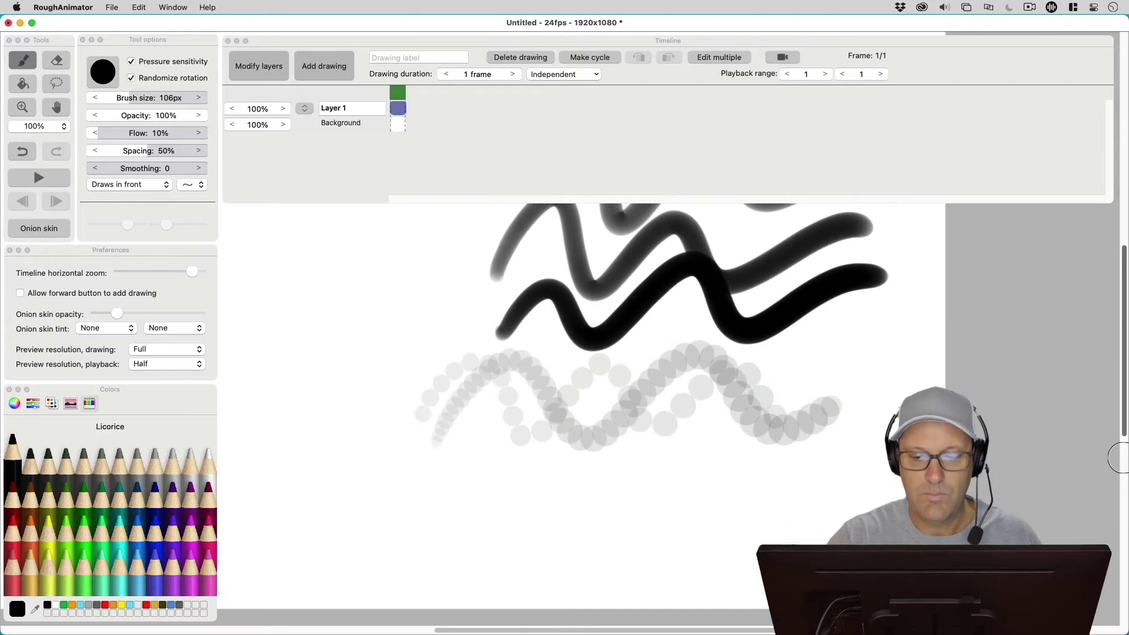
pyautogui.hscroll(3, 708, 461)
pyautogui.scroll(-2, 708, 461)
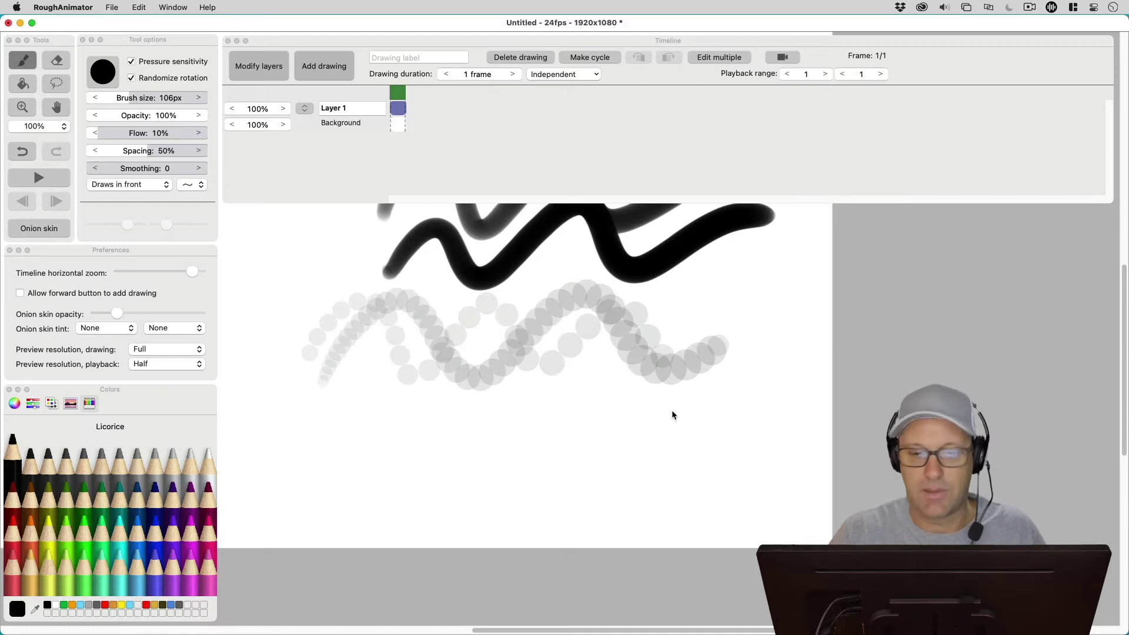
pyautogui.press('super+equal')
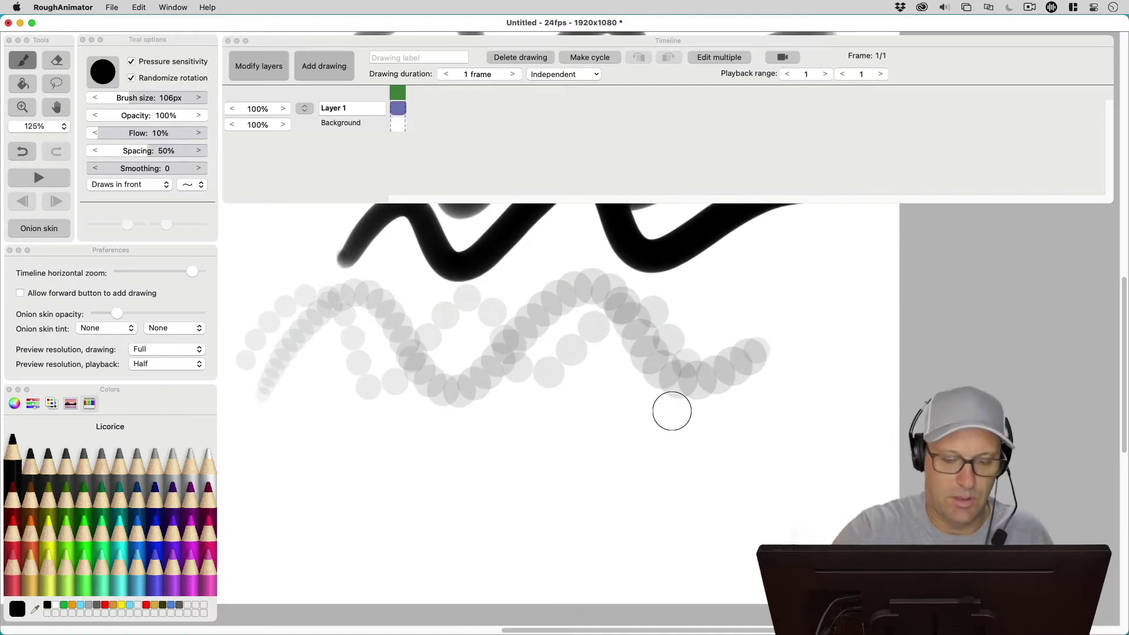
pyautogui.press('super+z')
pyautogui.moveTo(260, 493)
pyautogui.mouseDown()
pyautogui.moveTo(600, 419)
pyautogui.moveTo(765, 477)
pyautogui.moveTo(879, 436)
pyautogui.mouseUp()
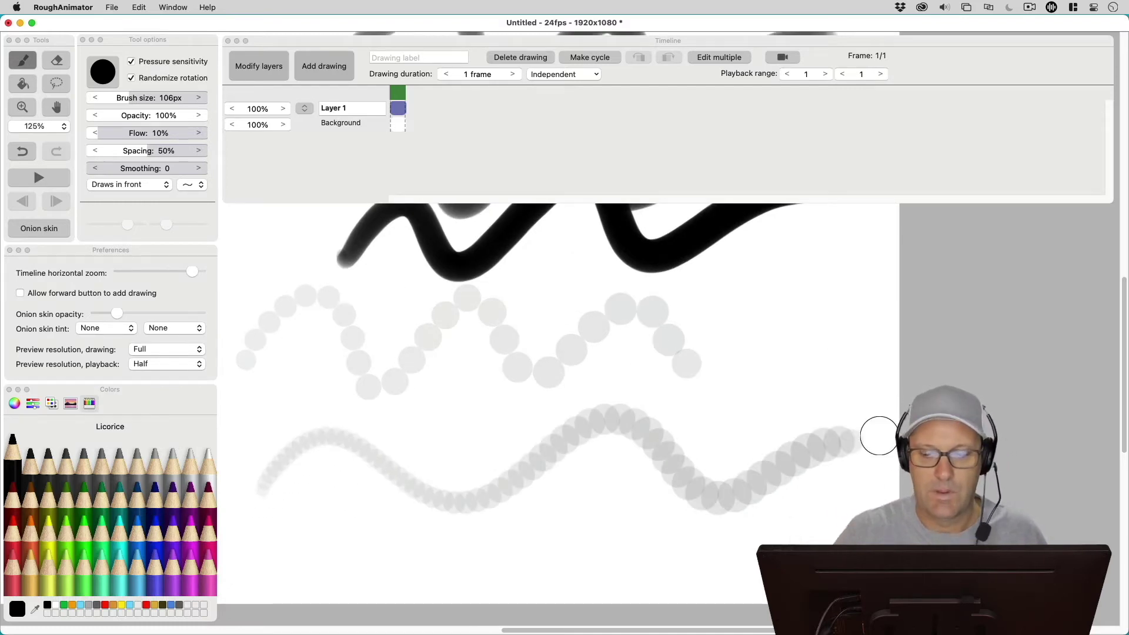
# Drop brush spacing to 1% and paint a smooth black wave along the bottom.
pyautogui.moveTo(175, 152); pyautogui.dragTo(78, 170)
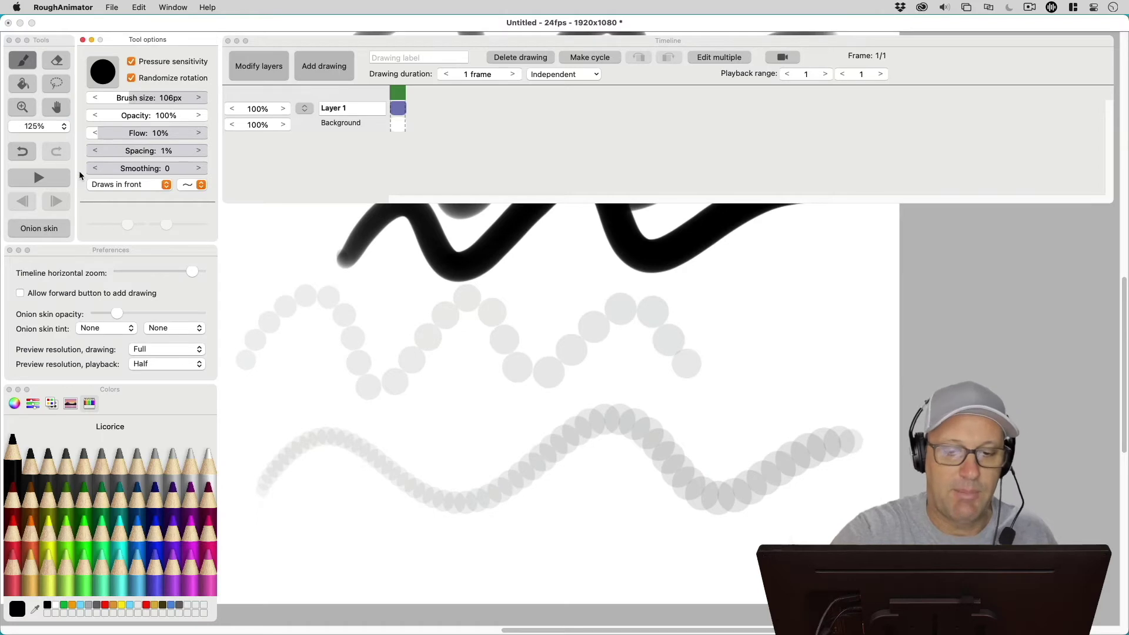
pyautogui.moveTo(270, 548)
pyautogui.mouseDown()
pyautogui.moveTo(525, 549)
pyautogui.moveTo(779, 528)
pyautogui.moveTo(847, 501)
pyautogui.mouseUp()
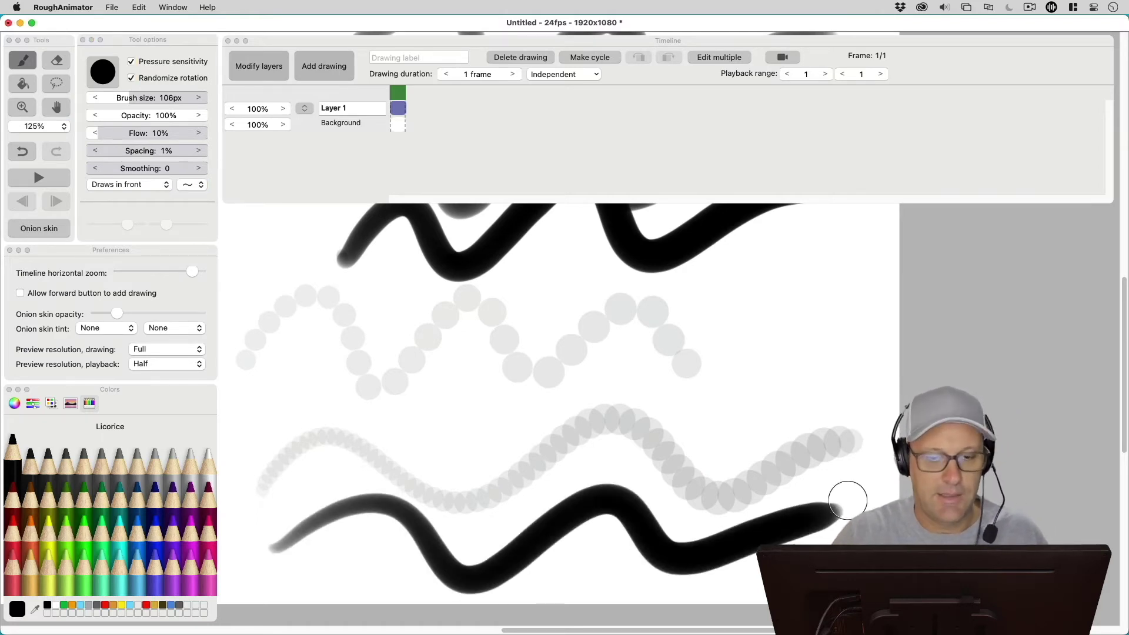
pyautogui.click(160, 190)
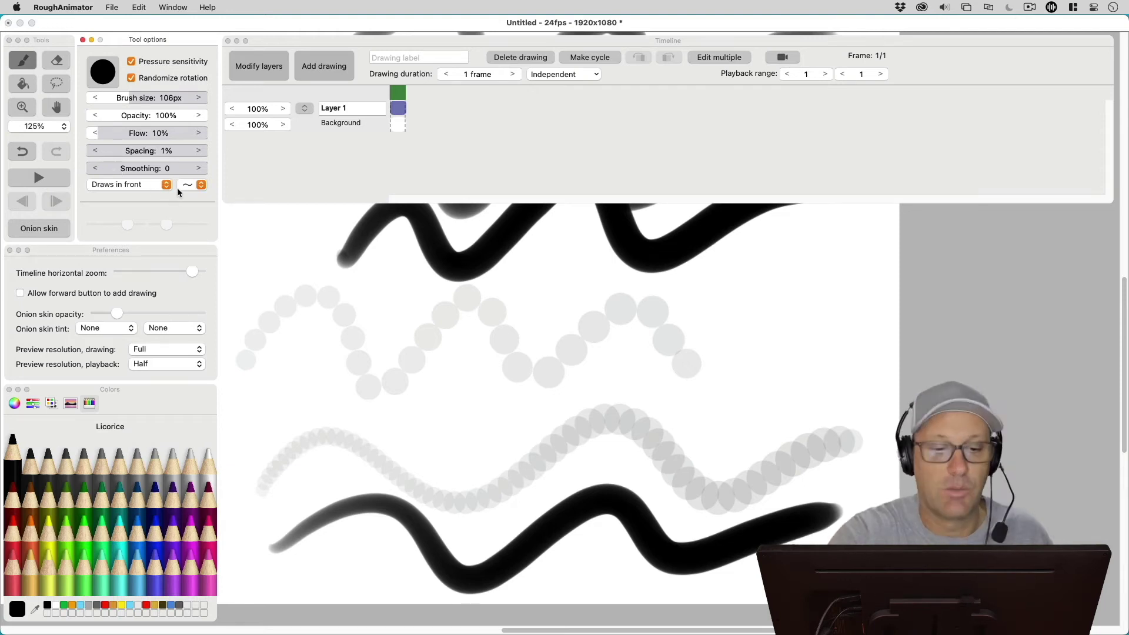
# Set smoothing to 100 and paint two long smoothed wavy strokes across the canvas.
pyautogui.moveTo(105, 169); pyautogui.dragTo(170, 168)
pyautogui.click(339, 180)
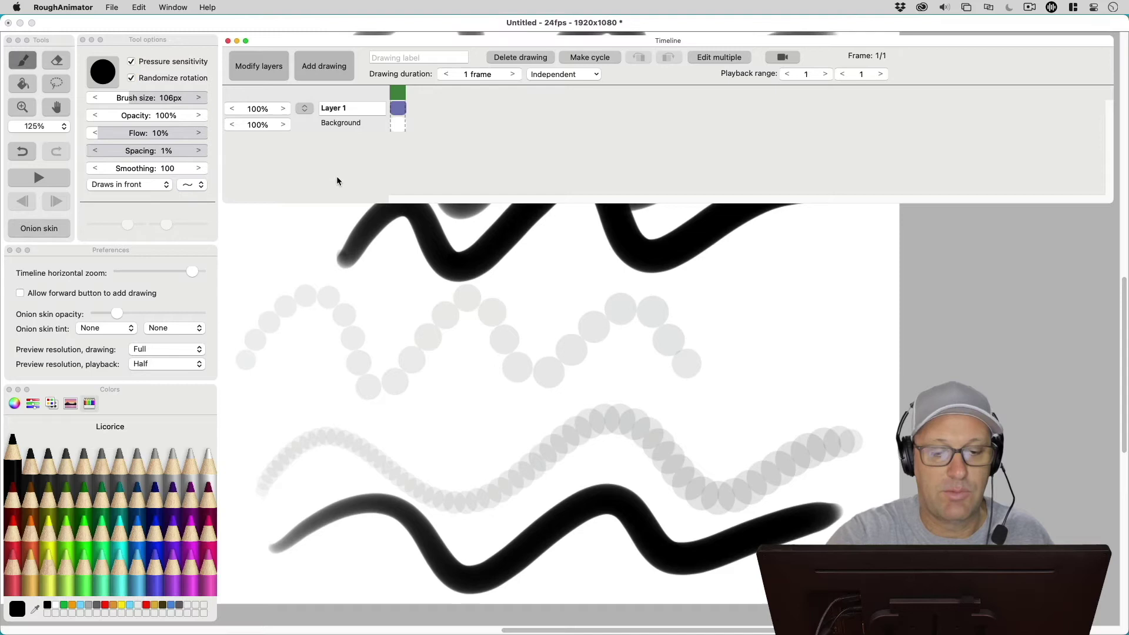
pyautogui.click(308, 441)
pyautogui.moveTo(244, 450)
pyautogui.mouseDown()
pyautogui.moveTo(396, 406)
pyautogui.moveTo(718, 405)
pyautogui.moveTo(857, 374)
pyautogui.mouseUp()
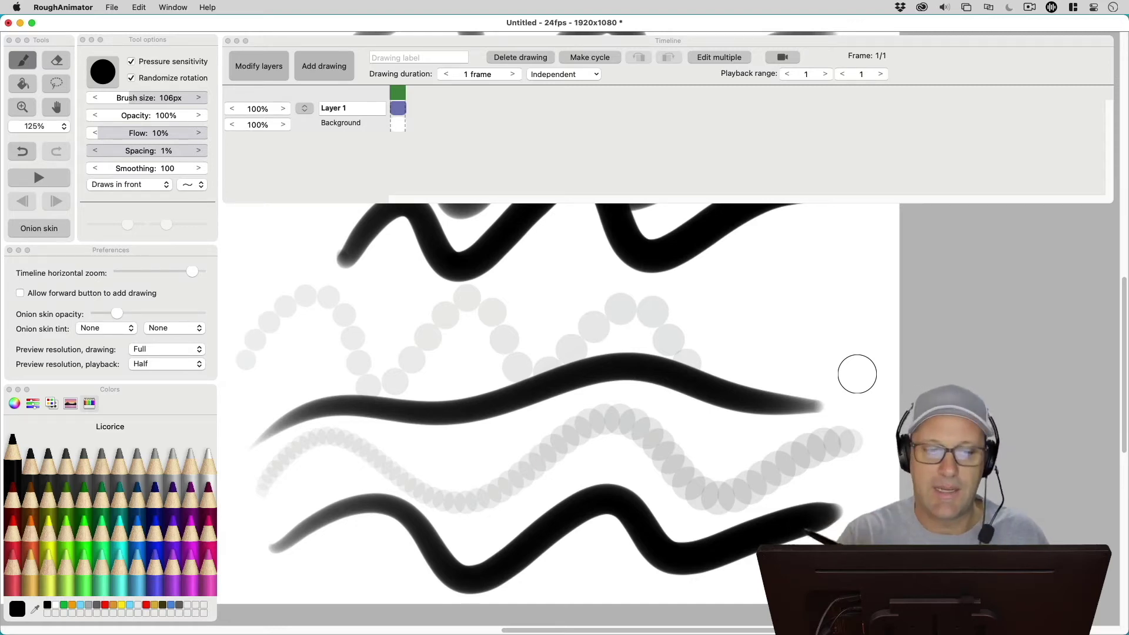
pyautogui.moveTo(239, 391)
pyautogui.mouseDown()
pyautogui.moveTo(624, 241)
pyautogui.moveTo(753, 486)
pyautogui.moveTo(832, 245)
pyautogui.mouseUp()
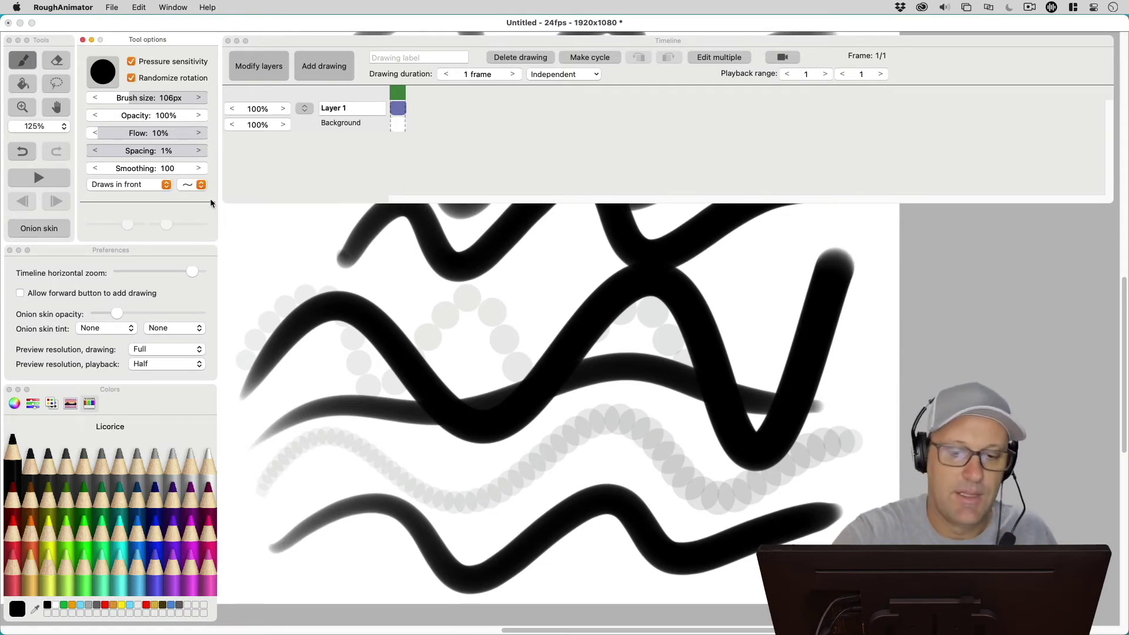
# Lower smoothing, paint a black stroke arcing up from the left, then return smoothing to 0.
pyautogui.moveTo(192, 170); pyautogui.dragTo(94, 176)
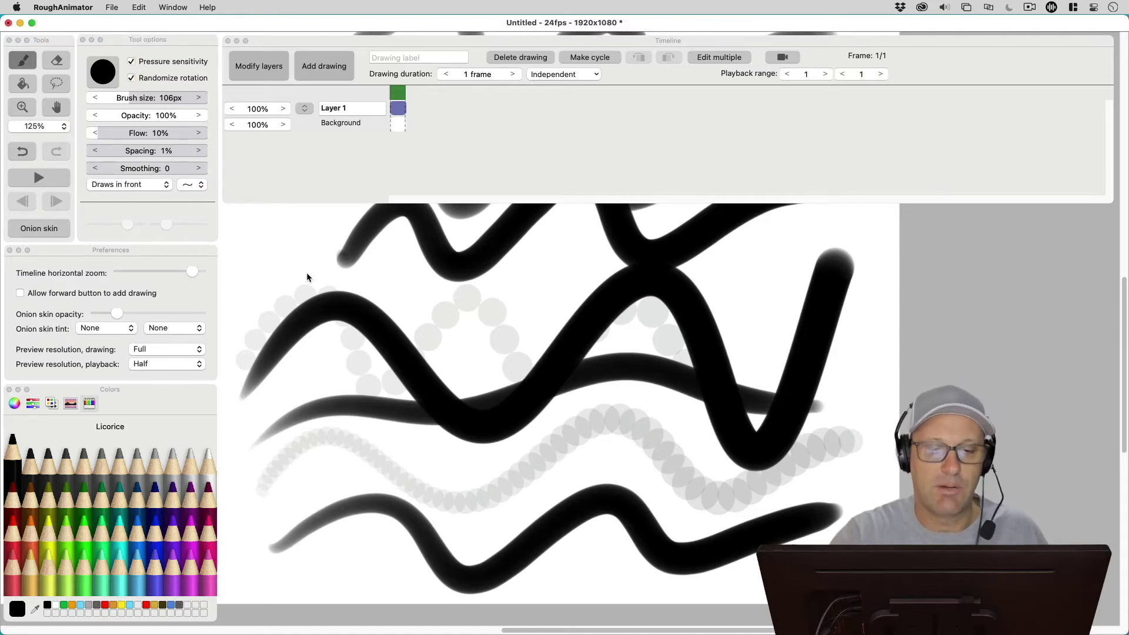
pyautogui.click(209, 172)
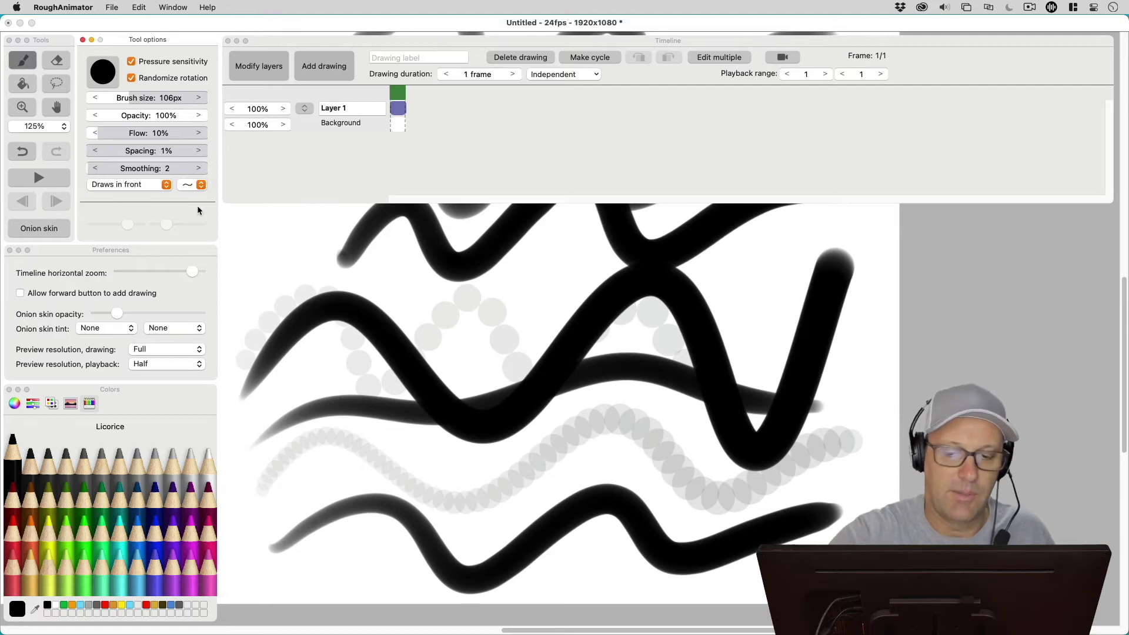
pyautogui.click(266, 294)
pyautogui.moveTo(250, 306)
pyautogui.mouseDown()
pyautogui.moveTo(257, 265)
pyautogui.moveTo(378, 318)
pyautogui.moveTo(546, 327)
pyautogui.moveTo(647, 294)
pyautogui.mouseUp()
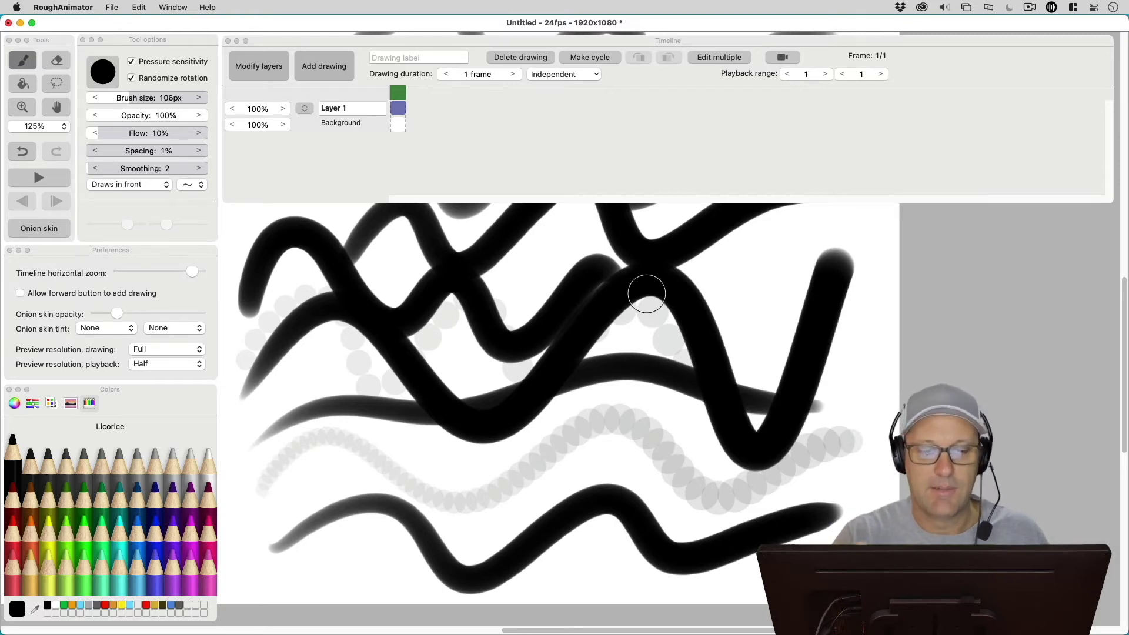
pyautogui.click(95, 168)
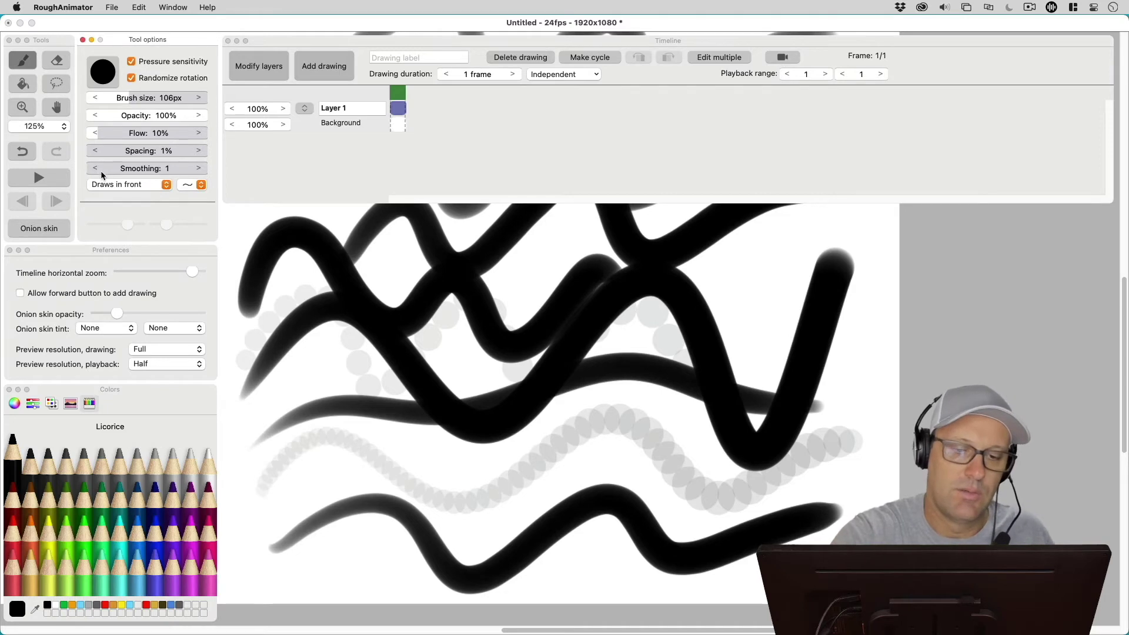
pyautogui.click(95, 169)
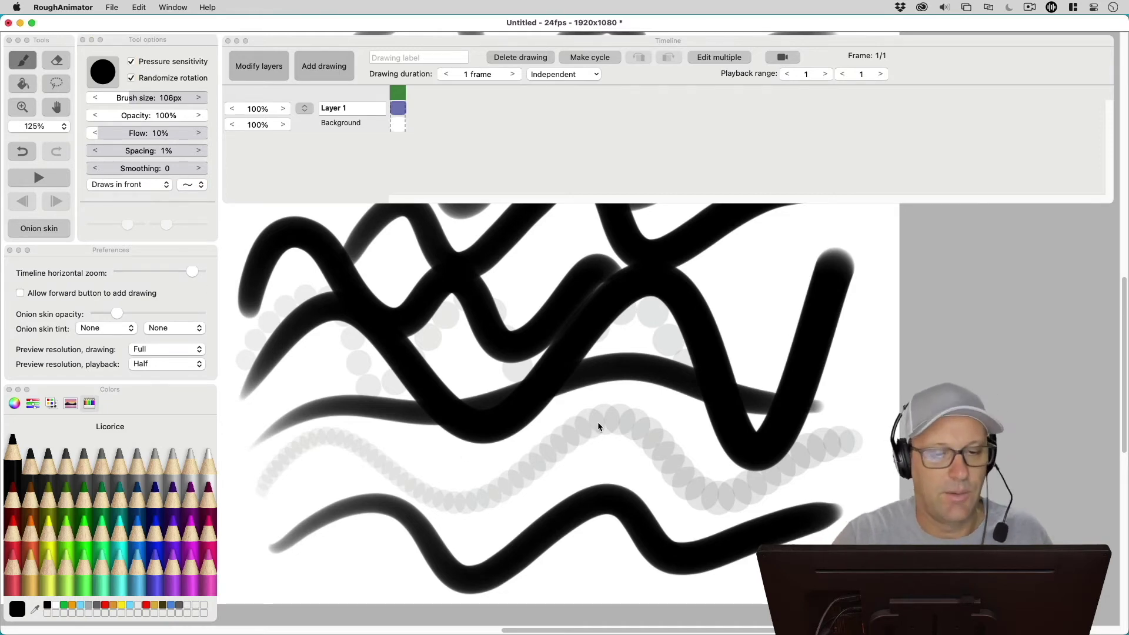
# Select and delete everything on the canvas, then return to the Brush.
pyautogui.click(327, 91)
pyautogui.press('super+a')
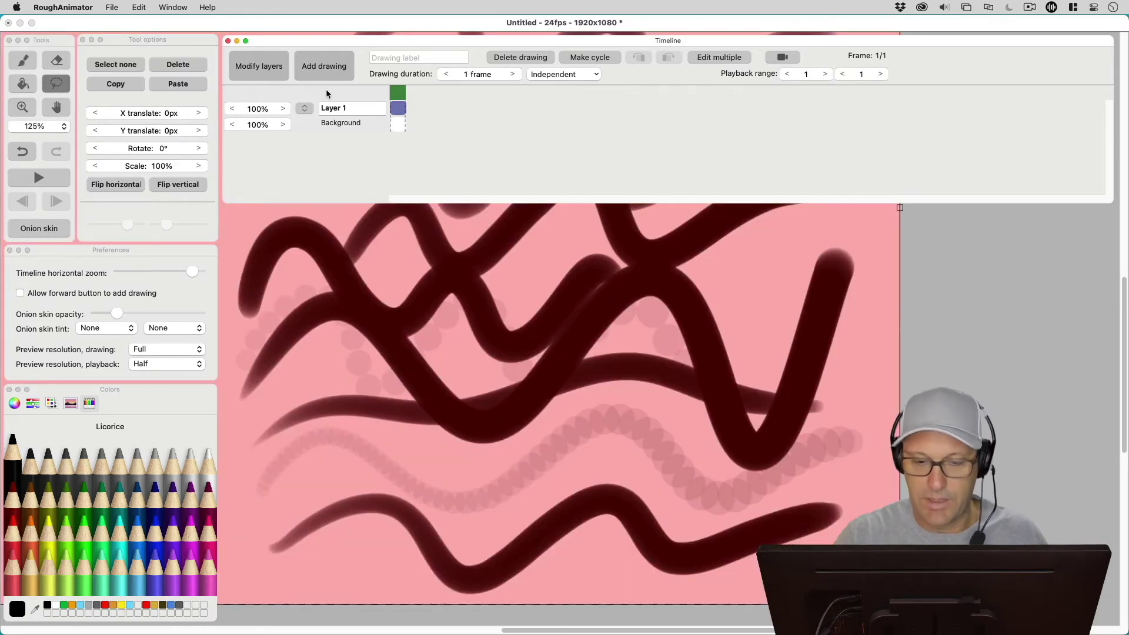
pyautogui.press('Delete')
pyautogui.click(23, 60)
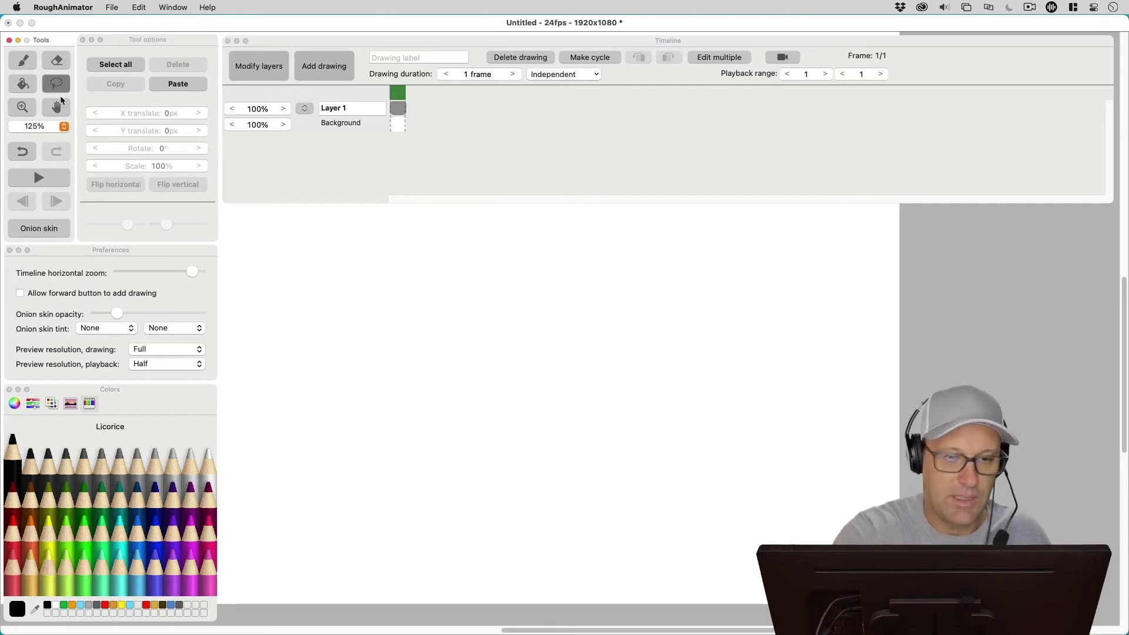
# Set smoothing to 50, paint and undo a test stroke, then draw a wavy S-curve.
pyautogui.click(104, 168)
pyautogui.moveTo(104, 167); pyautogui.dragTo(143, 184)
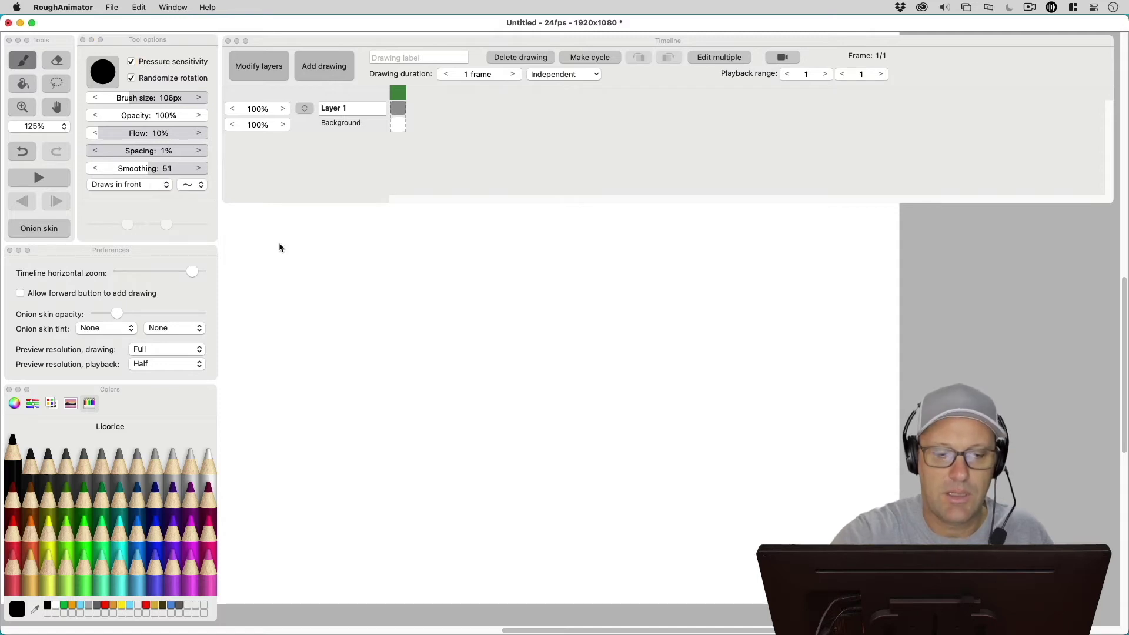
pyautogui.click(95, 168)
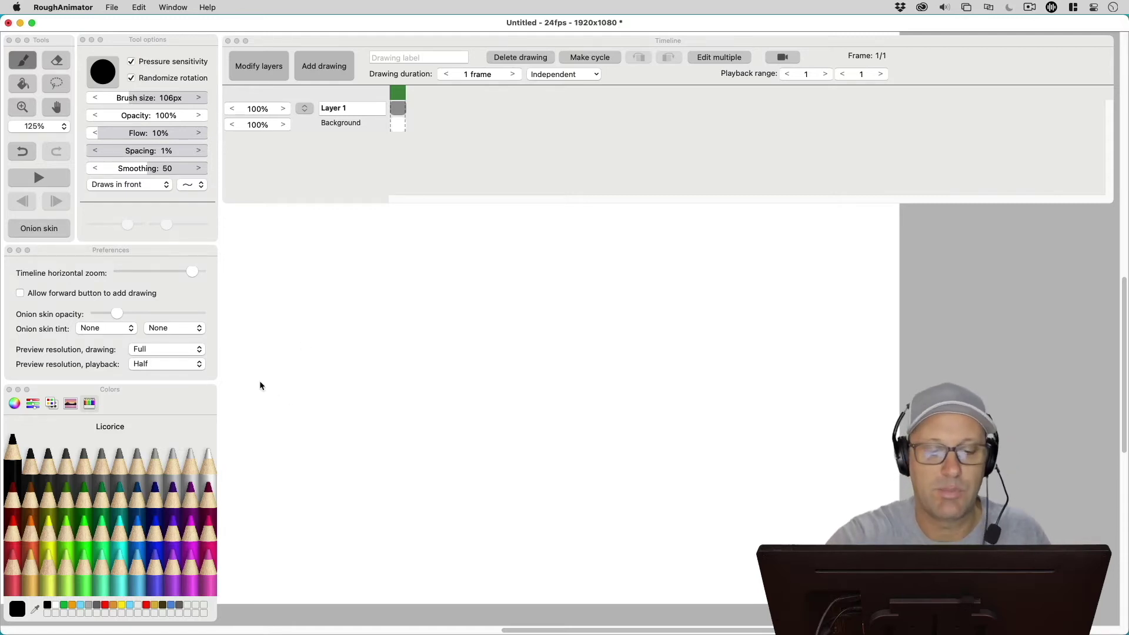
pyautogui.moveTo(251, 412)
pyautogui.mouseDown()
pyautogui.moveTo(378, 241)
pyautogui.moveTo(600, 351)
pyautogui.moveTo(776, 494)
pyautogui.mouseUp()
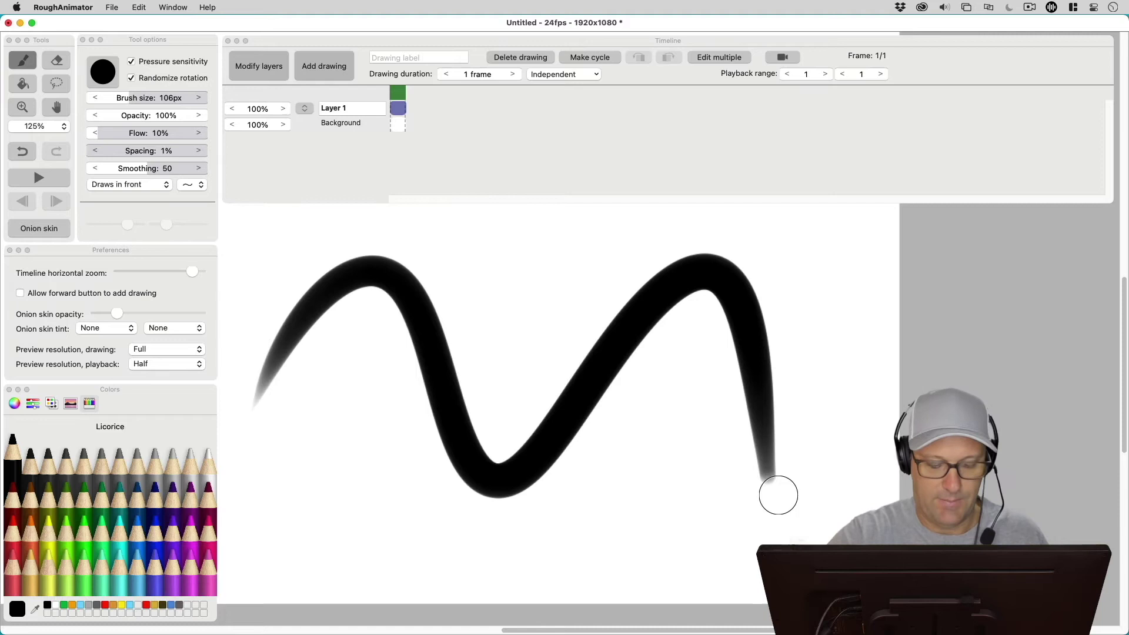
pyautogui.press('super+z')
pyautogui.moveTo(273, 426)
pyautogui.mouseDown()
pyautogui.moveTo(431, 288)
pyautogui.moveTo(722, 411)
pyautogui.moveTo(864, 405)
pyautogui.mouseUp()
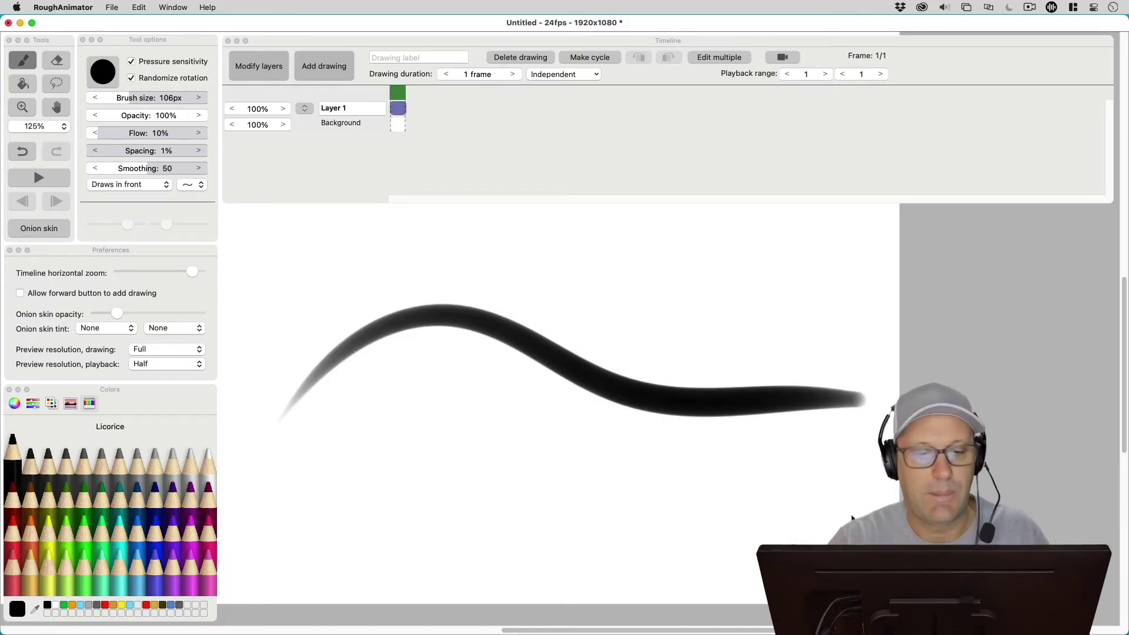
pyautogui.click(202, 170)
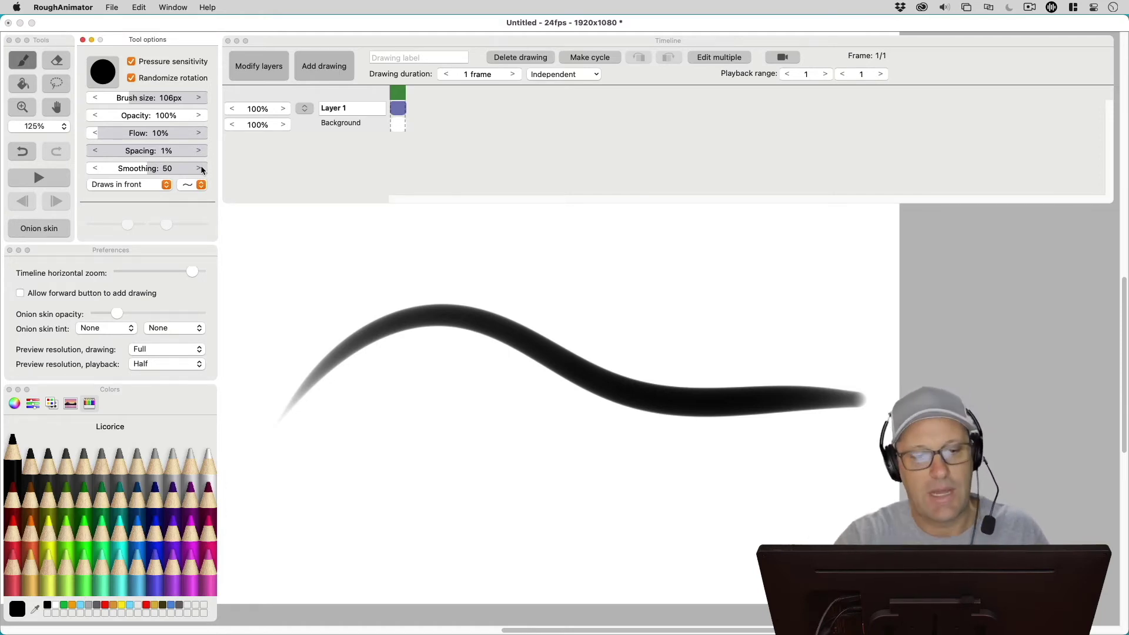
# Undo the S-curve, set smoothing to 0, and draw then undo a zigzag test stroke.
pyautogui.press('super+z')
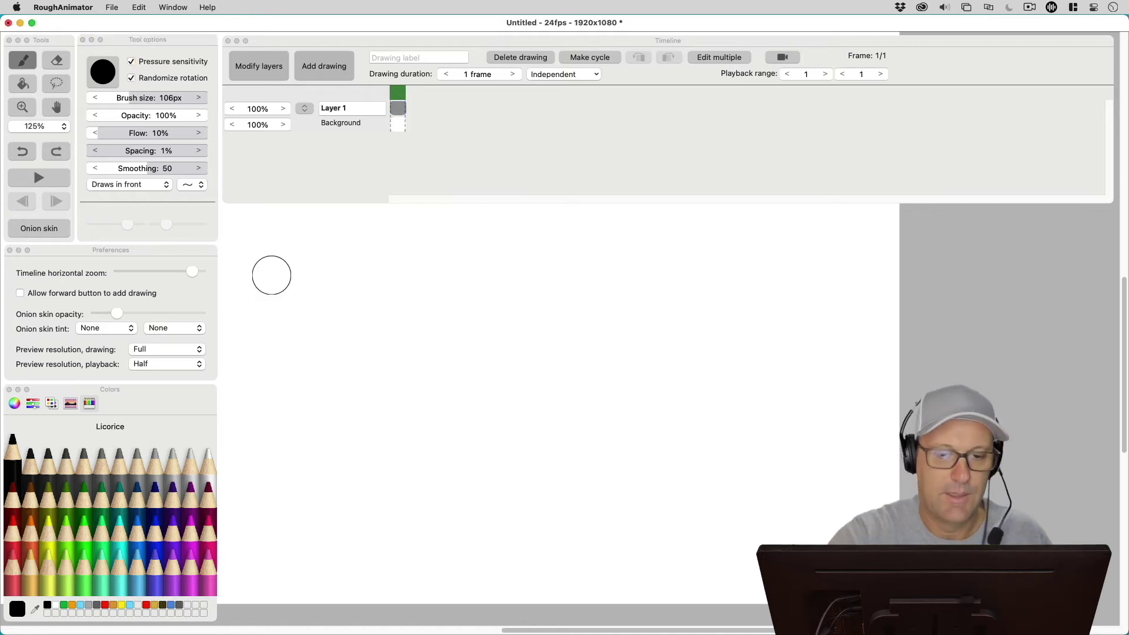
pyautogui.moveTo(159, 169); pyautogui.dragTo(73, 171)
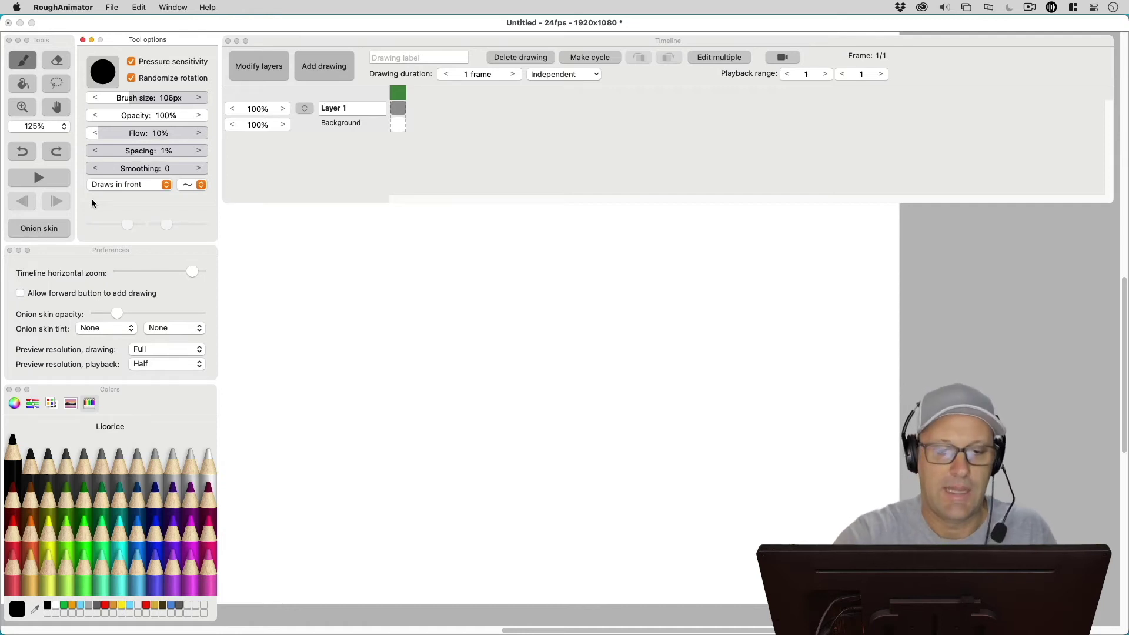
pyautogui.moveTo(287, 443)
pyautogui.mouseDown()
pyautogui.moveTo(515, 418)
pyautogui.moveTo(810, 339)
pyautogui.moveTo(857, 446)
pyautogui.mouseUp()
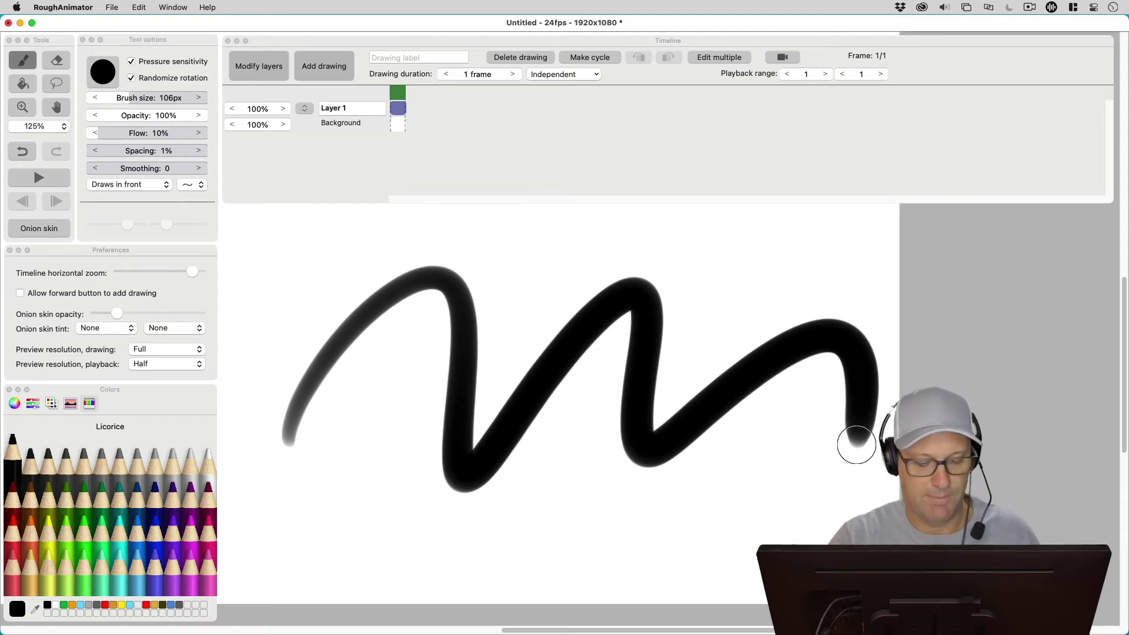
pyautogui.press('super+z')
# View the About RoughAnimator window and close it.
pyautogui.click(203, 131)
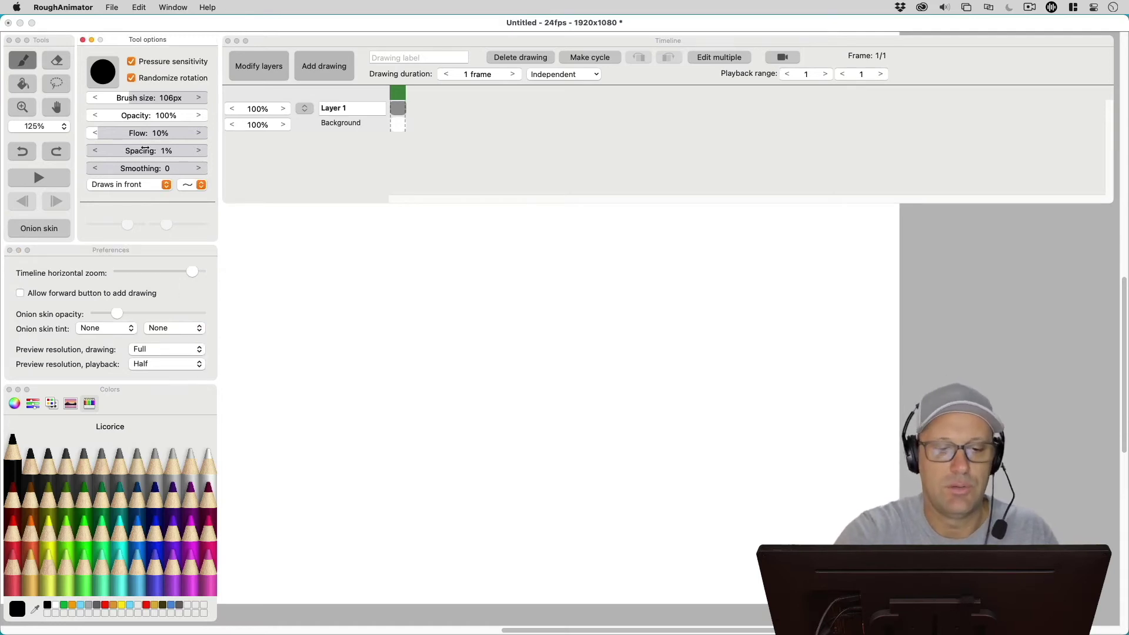
pyautogui.click(64, 7)
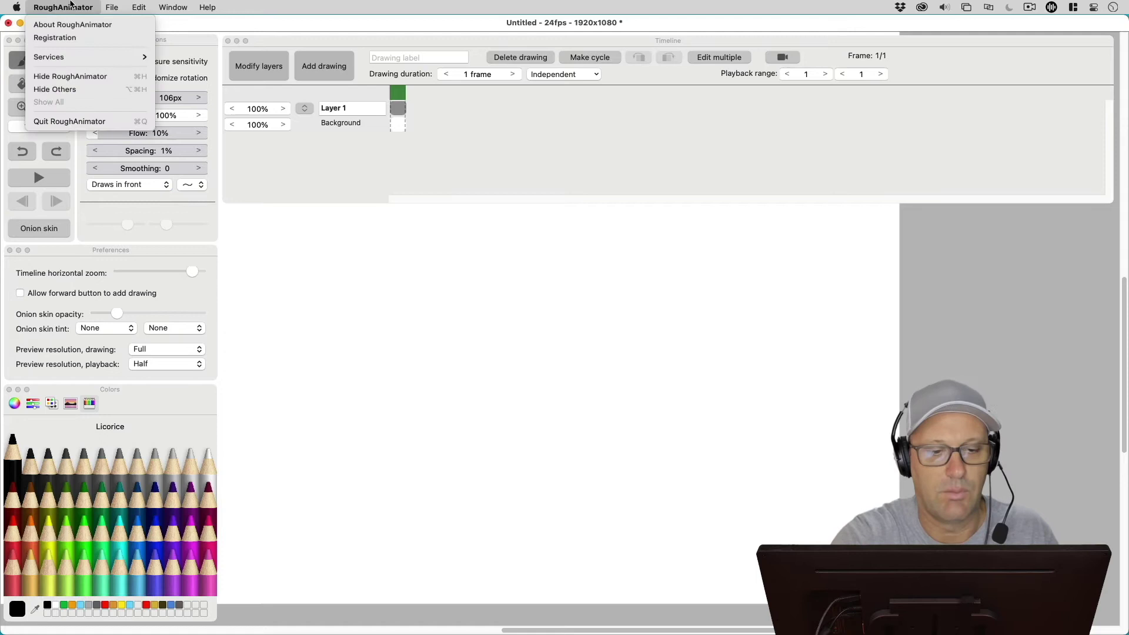
pyautogui.click(74, 20)
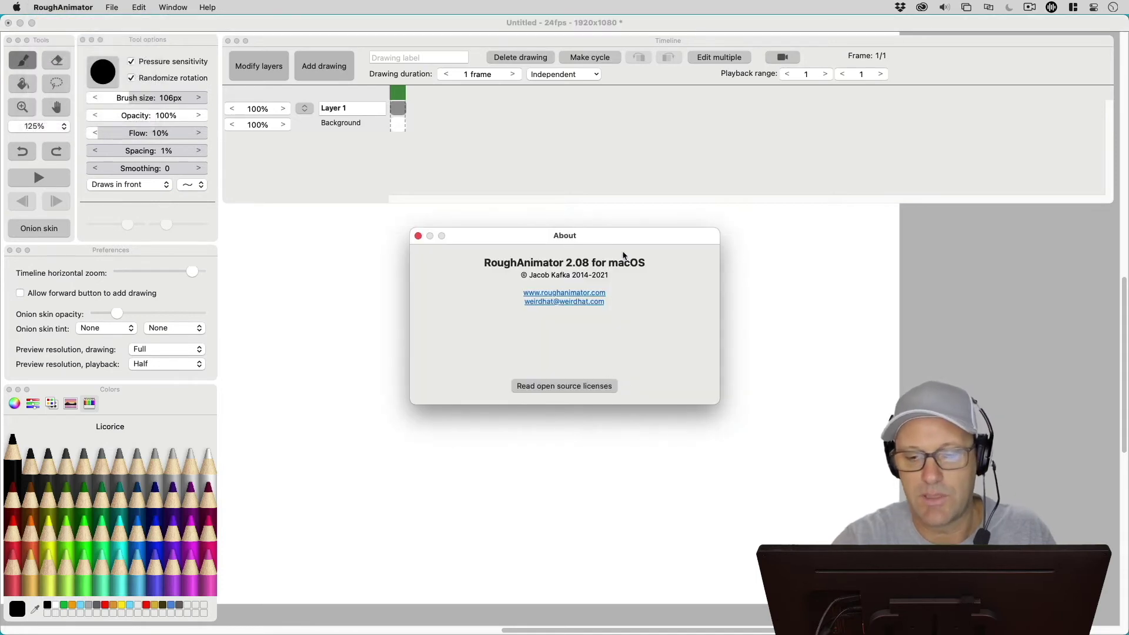
pyautogui.click(418, 235)
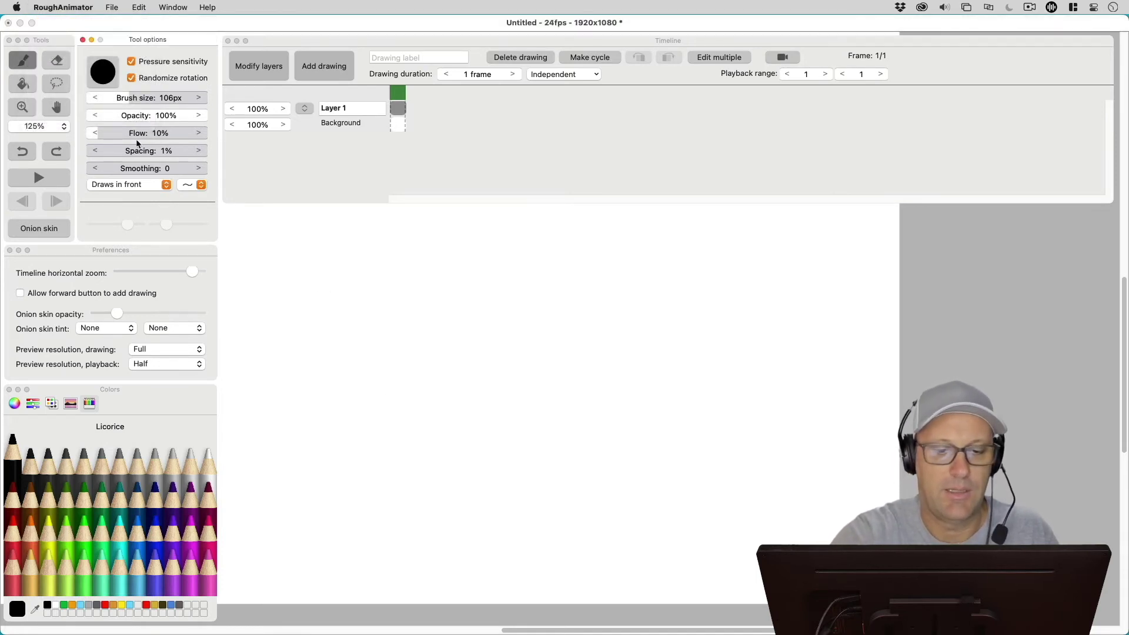
# Paint horizontal test strokes at 10%, 50% and 100% brush flow.
pyautogui.moveTo(254, 333); pyautogui.dragTo(841, 313)
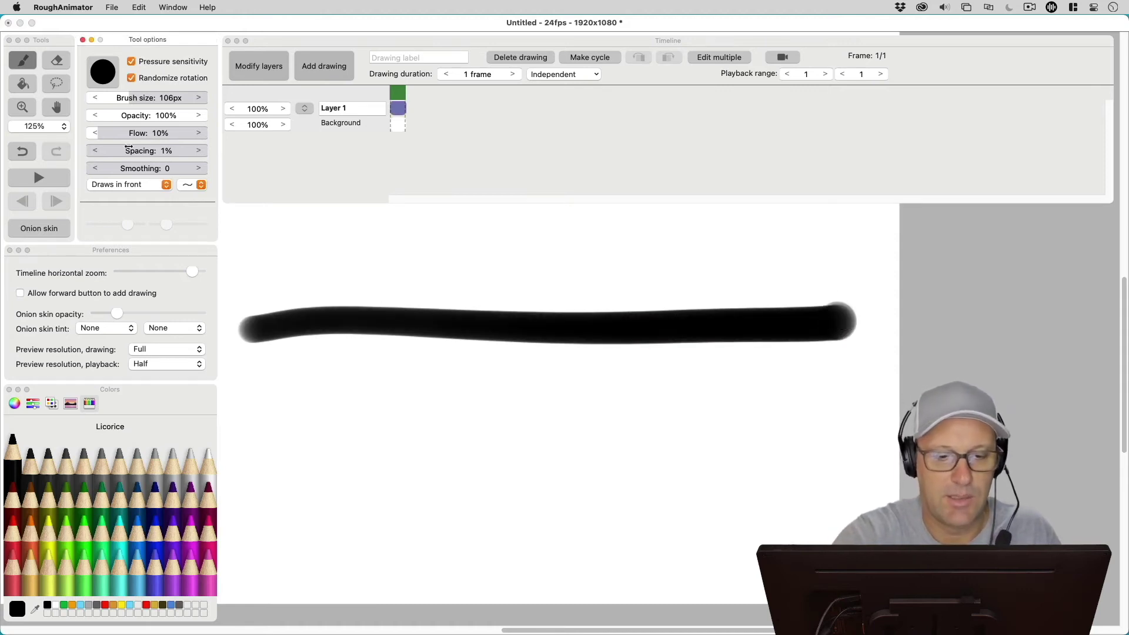
pyautogui.click(108, 131)
pyautogui.moveTo(108, 131); pyautogui.dragTo(157, 137)
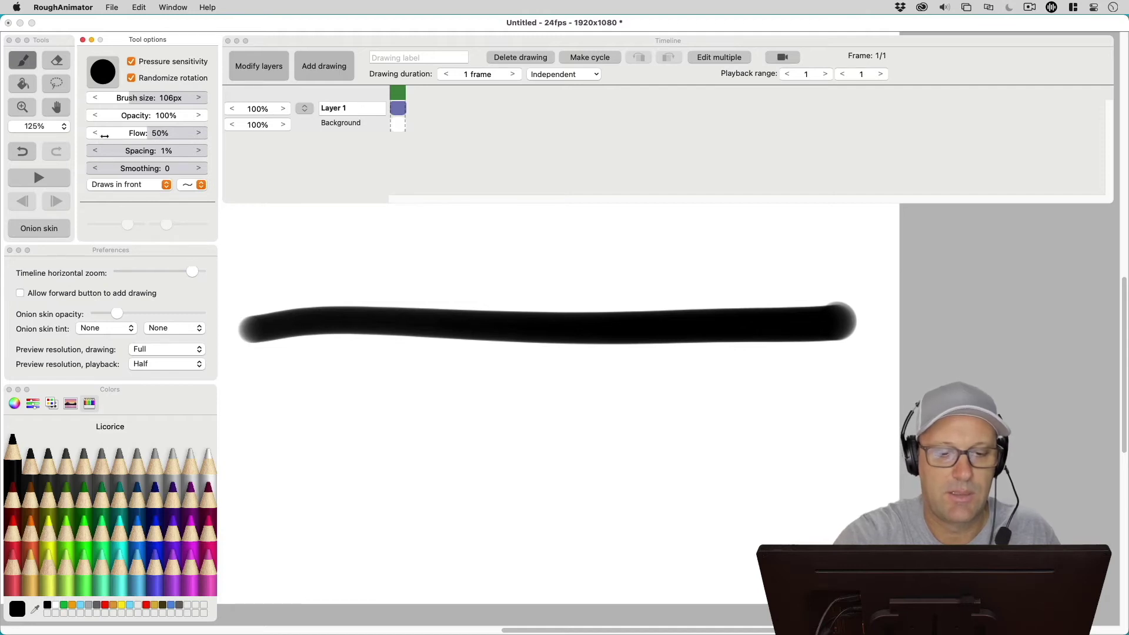
pyautogui.click(253, 399)
pyautogui.moveTo(255, 399); pyautogui.dragTo(883, 413)
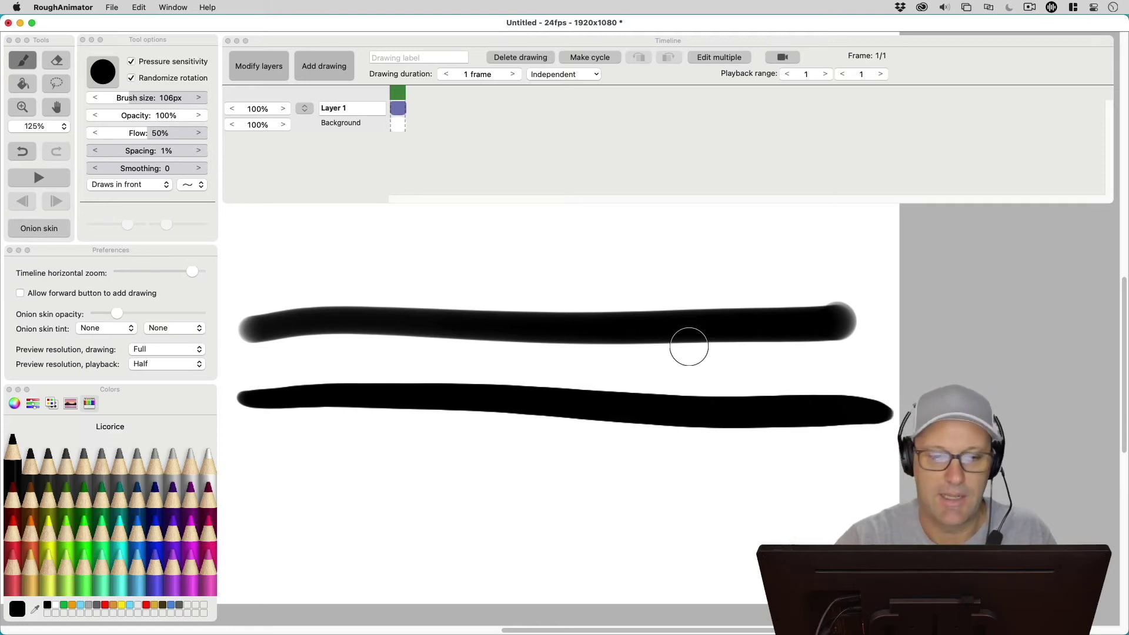
pyautogui.moveTo(177, 133); pyautogui.dragTo(283, 138)
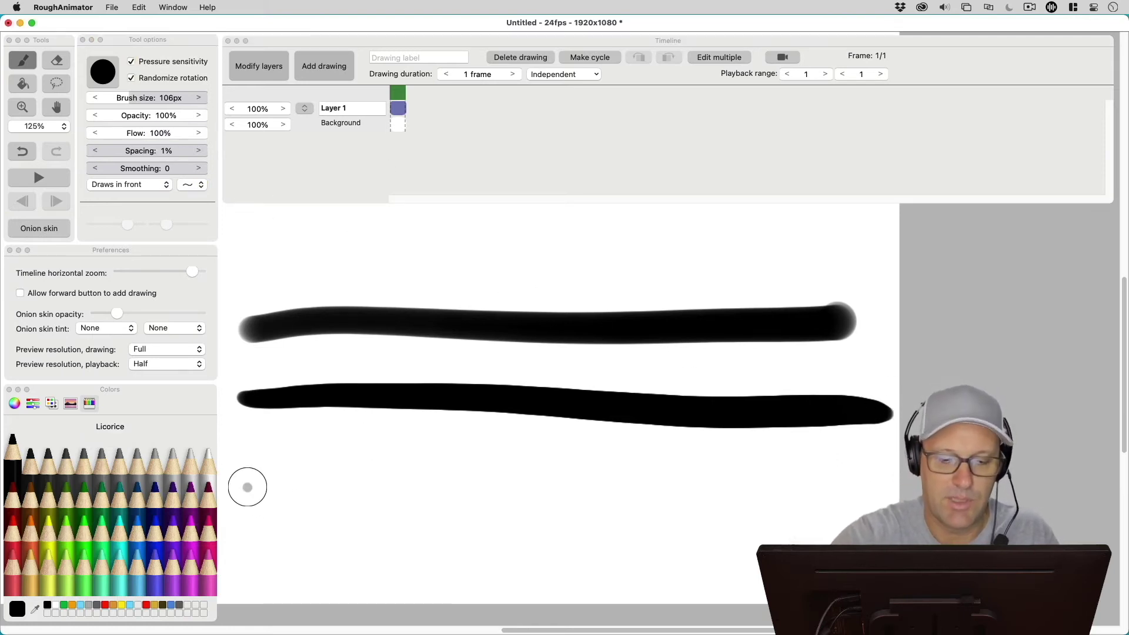
pyautogui.moveTo(247, 487); pyautogui.dragTo(894, 498)
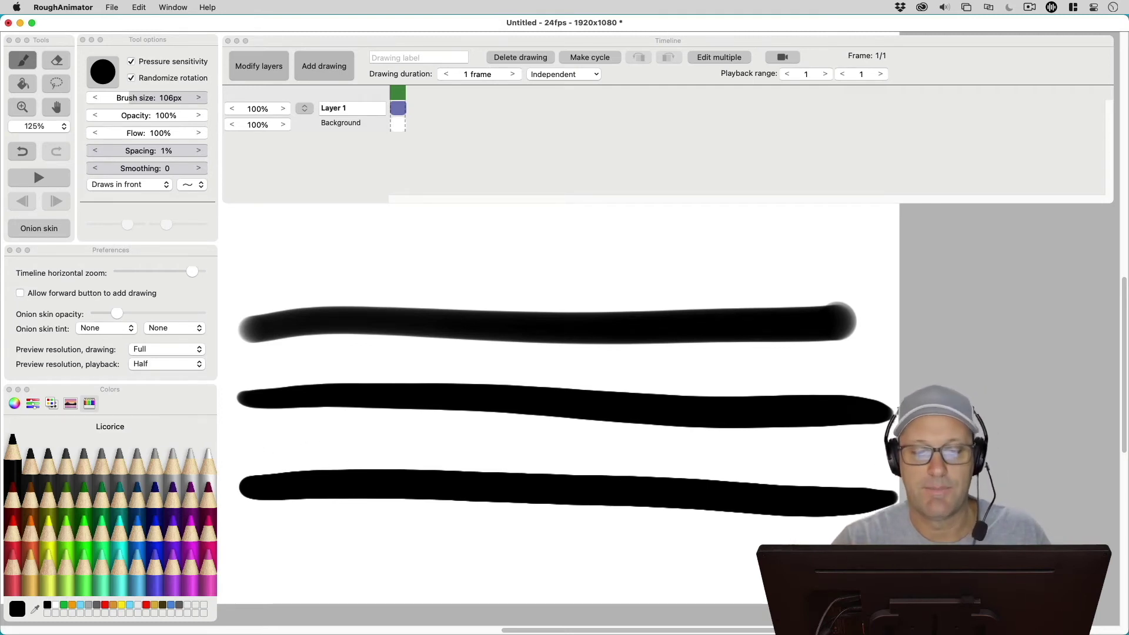
# Paint a pale stroke at 1% flow and a darker one at 5%, then pan the canvas down.
pyautogui.click(177, 137)
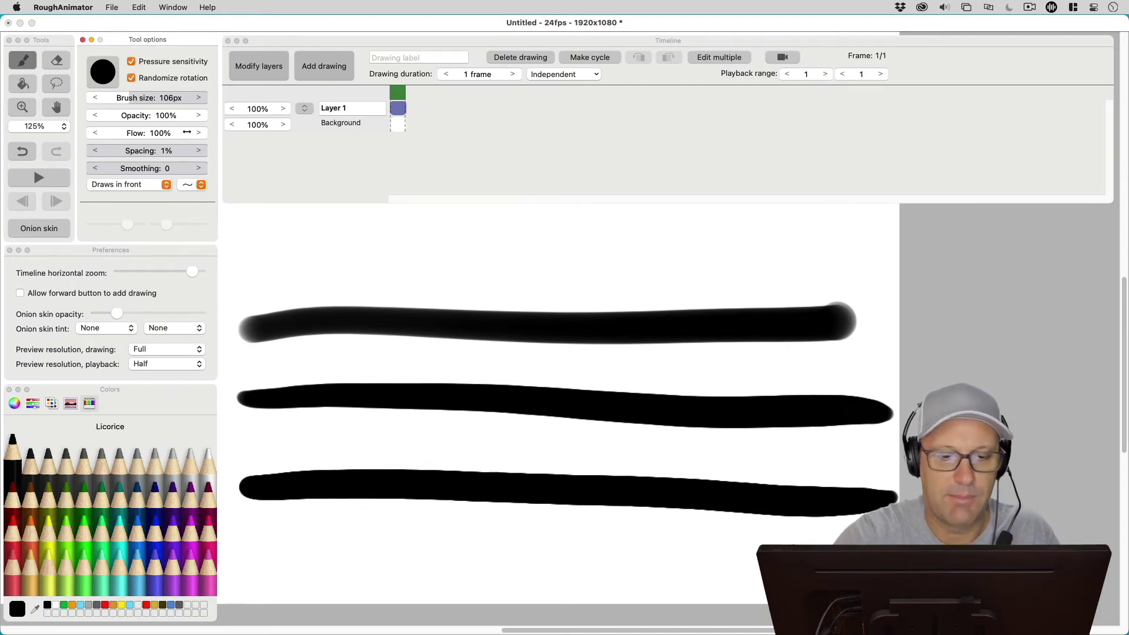
pyautogui.moveTo(187, 132); pyautogui.dragTo(76, 137)
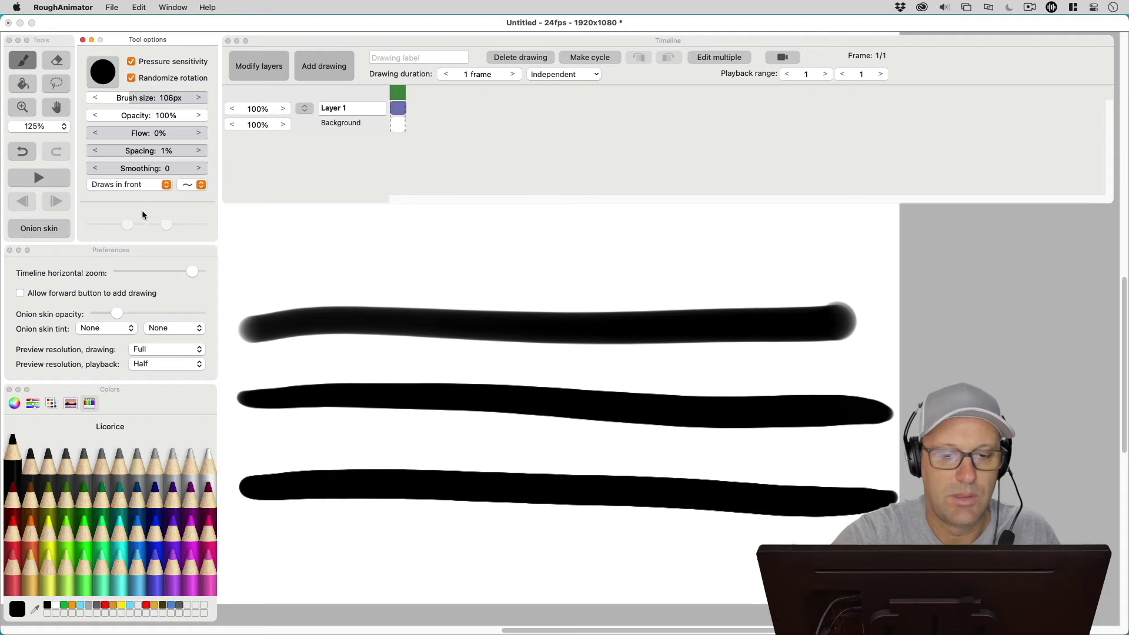
pyautogui.click(326, 280)
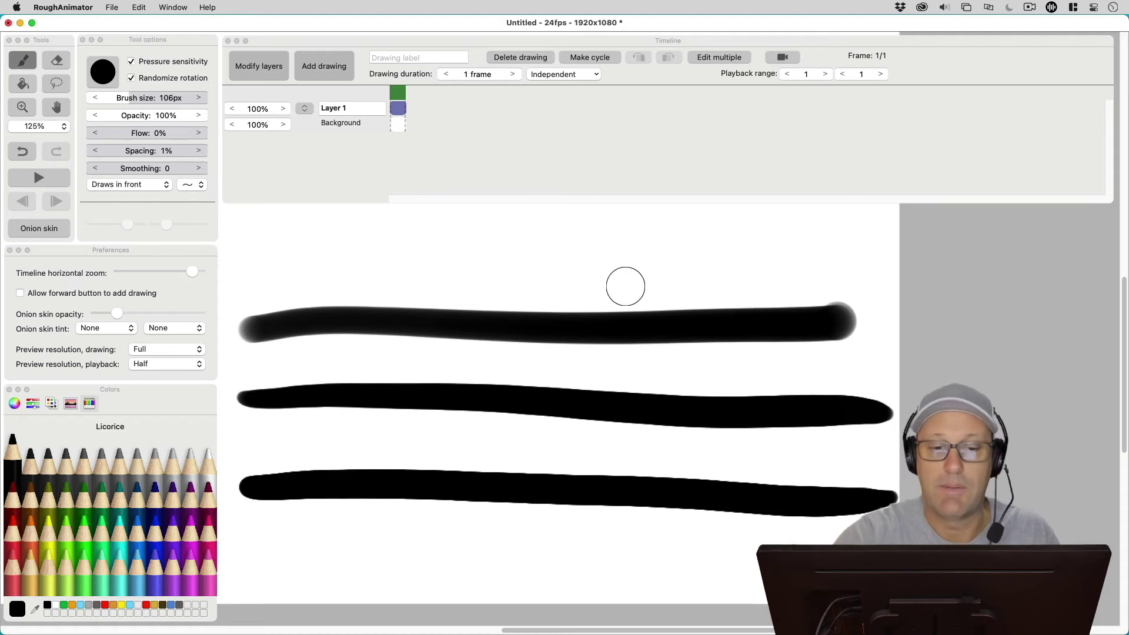
pyautogui.click(203, 150)
pyautogui.click(198, 132)
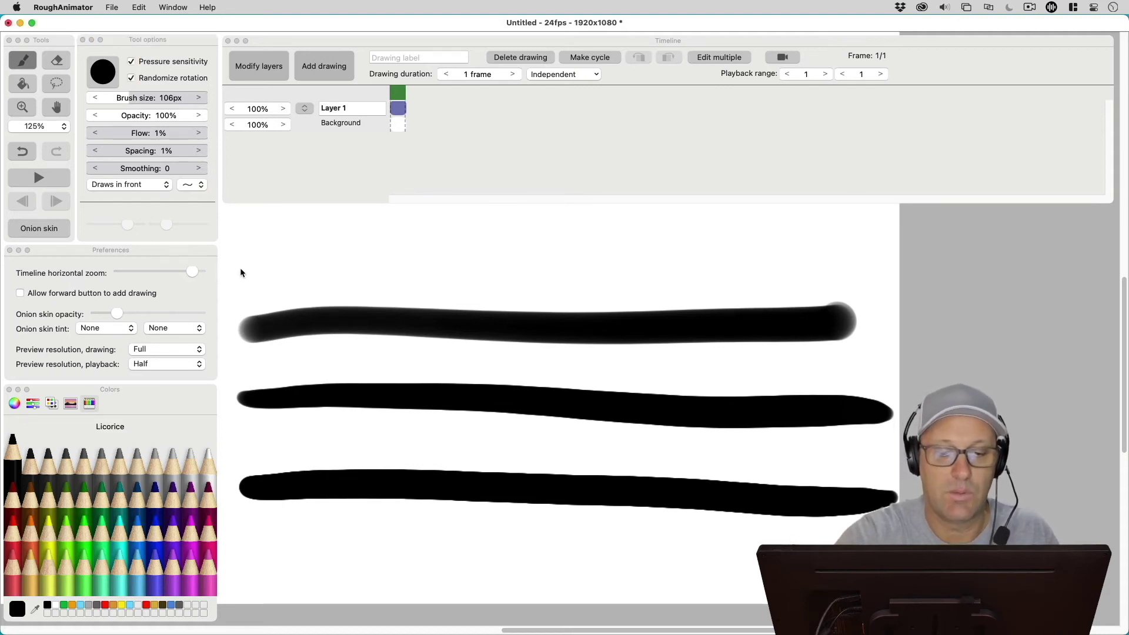
pyautogui.moveTo(239, 265); pyautogui.dragTo(846, 259)
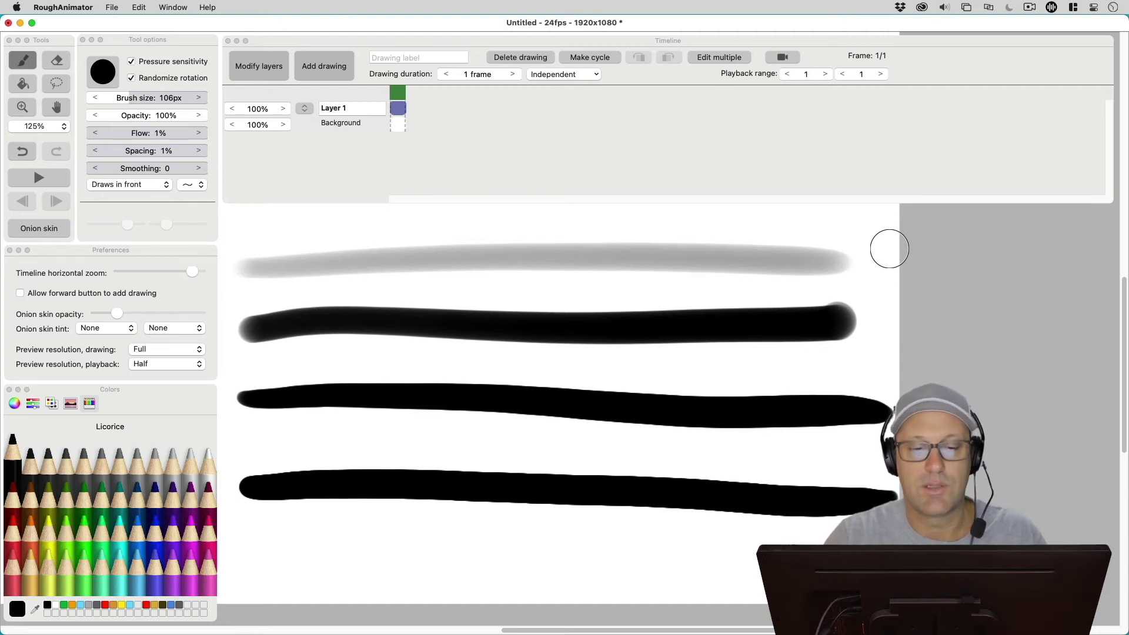
pyautogui.scroll(3, 889, 249)
pyautogui.click(122, 151)
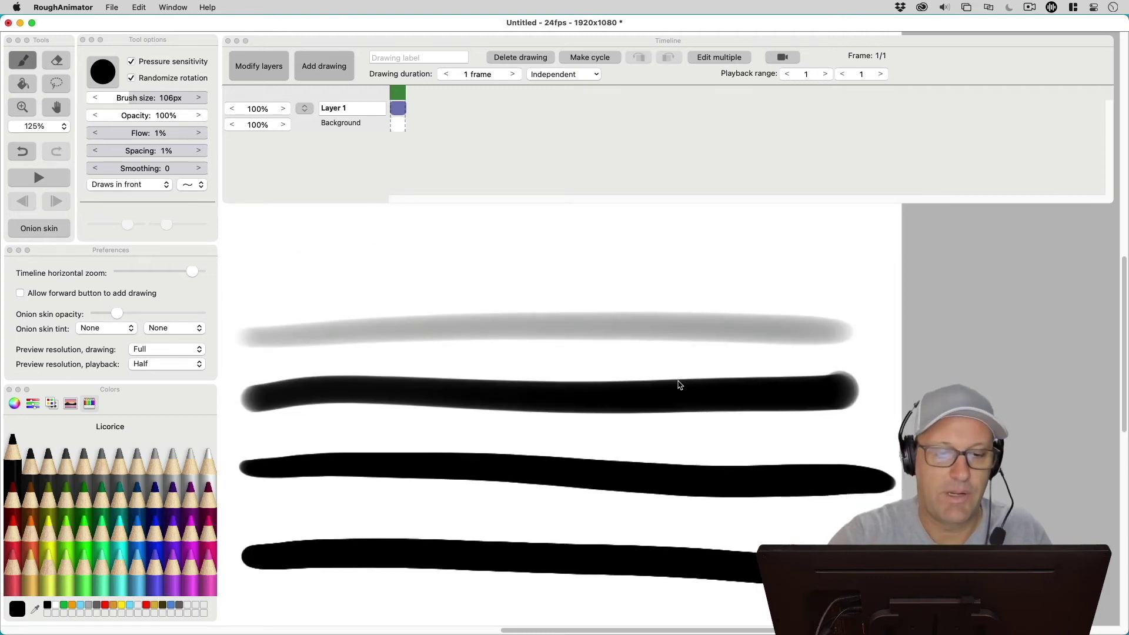
pyautogui.click(198, 133)
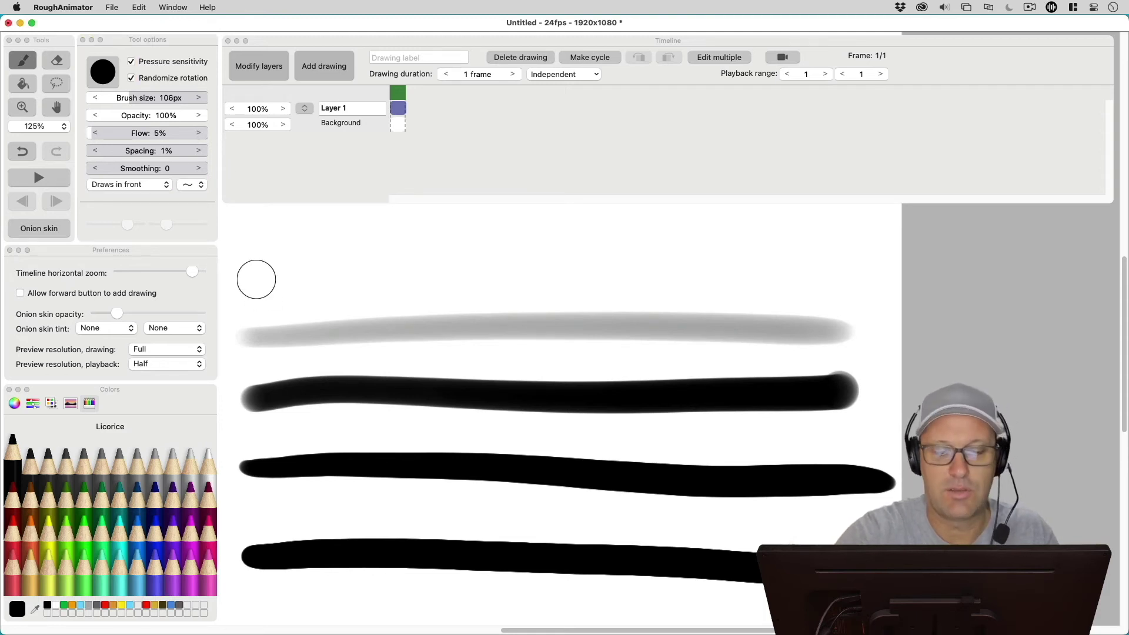
pyautogui.moveTo(257, 282)
pyautogui.mouseDown()
pyautogui.moveTo(307, 268)
pyautogui.moveTo(929, 278)
pyautogui.mouseUp()
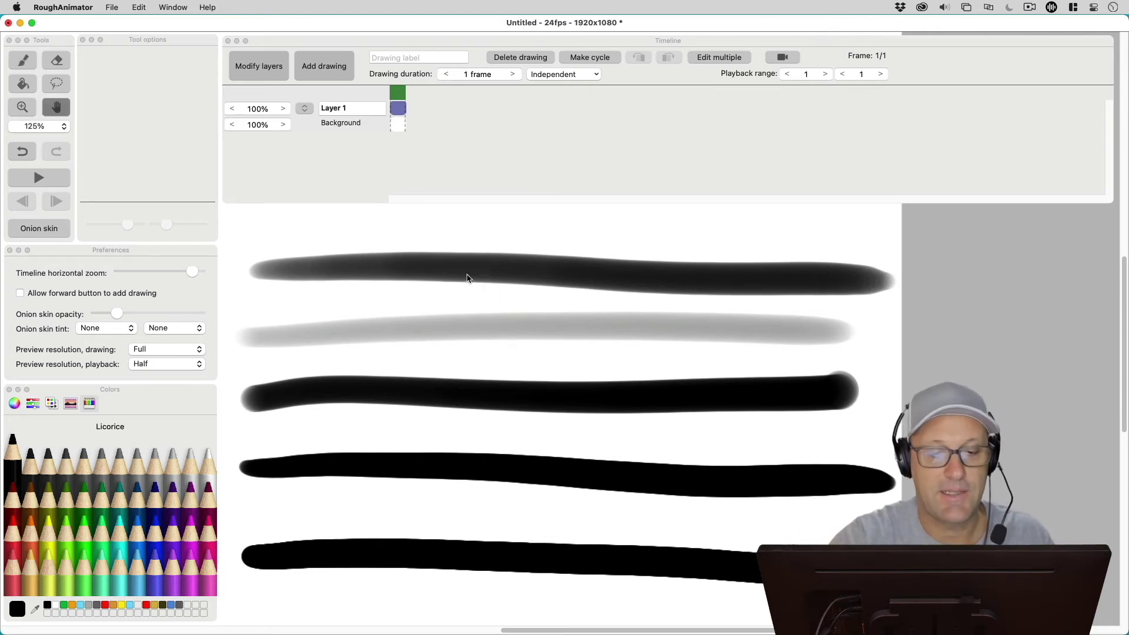
pyautogui.moveTo(467, 277); pyautogui.dragTo(461, 361)
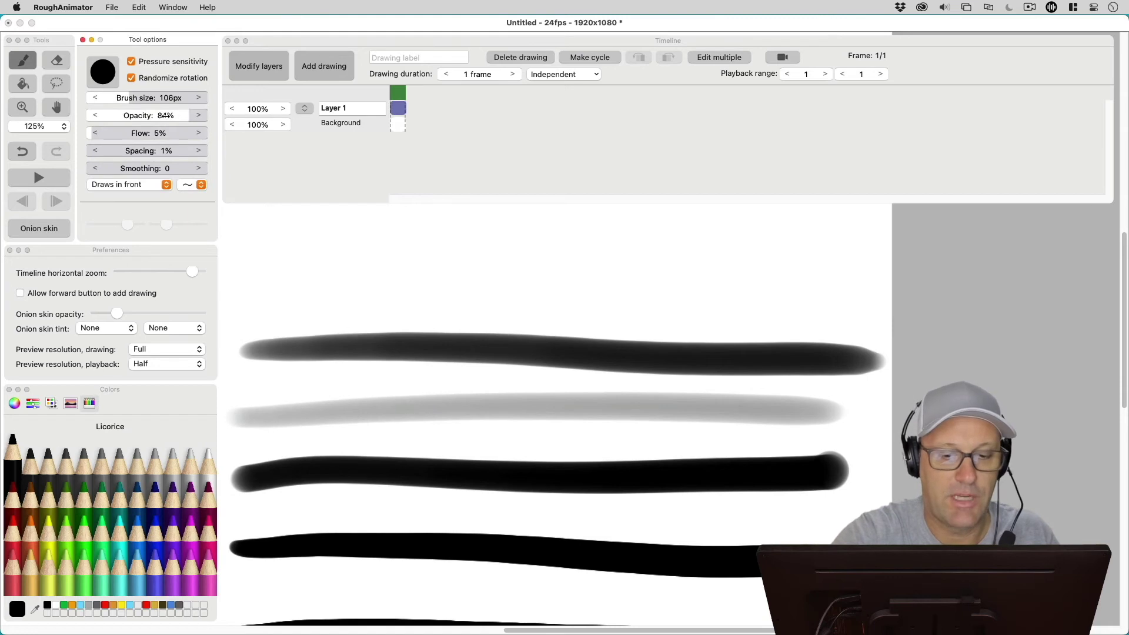
# Lower brush opacity to 48% and paint a grey top stroke with a wavy stroke crossing it.
pyautogui.moveTo(177, 116); pyautogui.dragTo(128, 127)
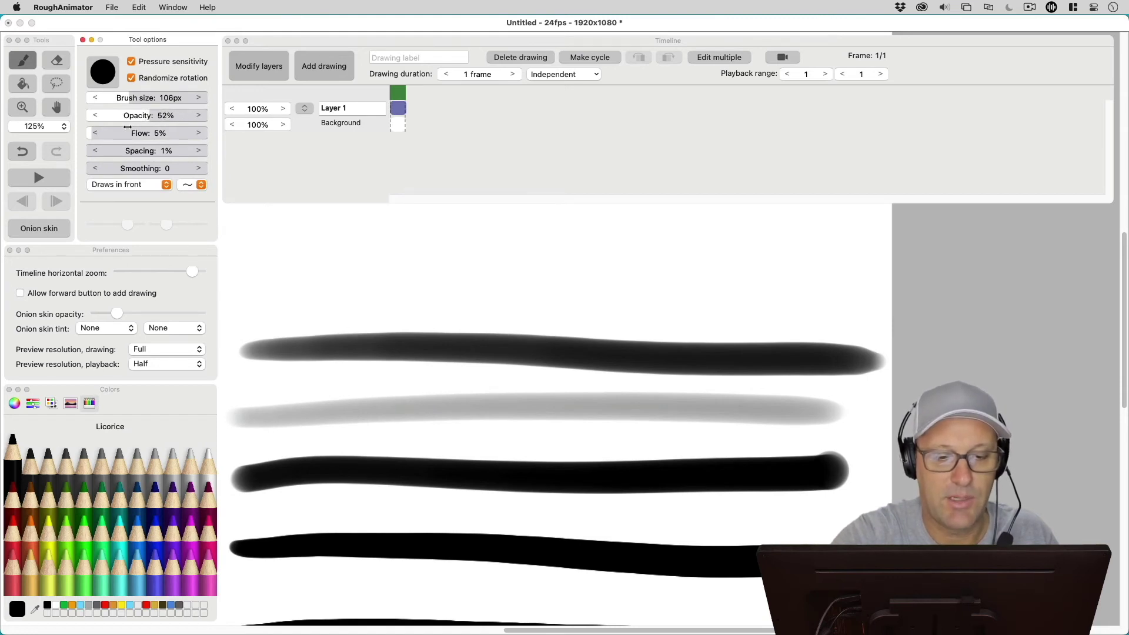
pyautogui.moveTo(255, 291); pyautogui.dragTo(862, 300)
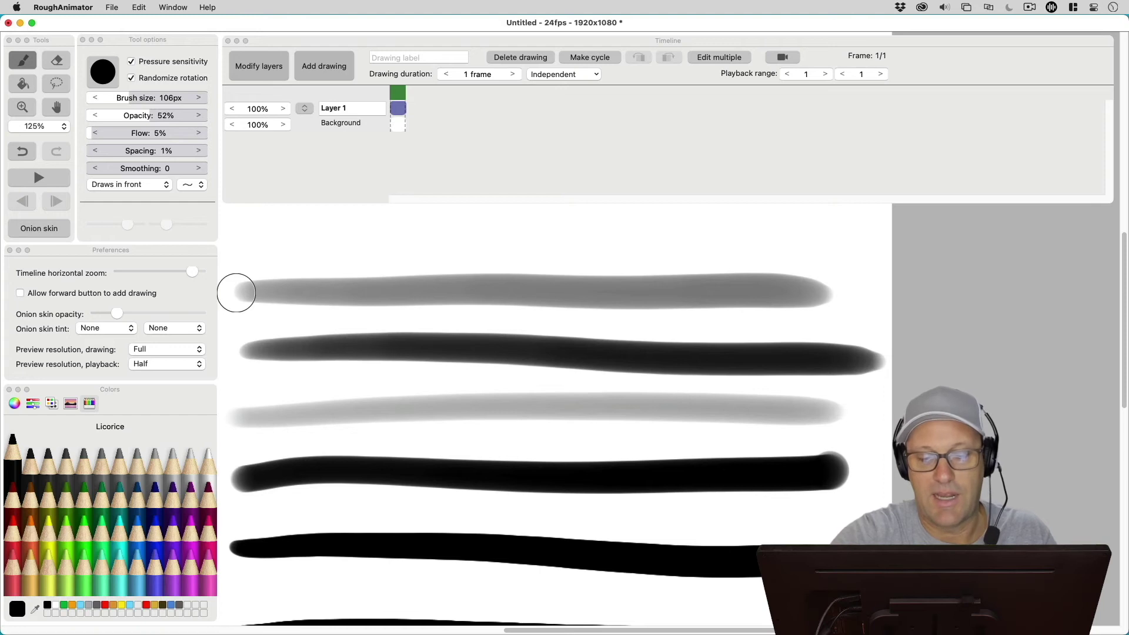
pyautogui.moveTo(236, 293)
pyautogui.mouseDown()
pyautogui.moveTo(691, 285)
pyautogui.moveTo(863, 293)
pyautogui.mouseUp()
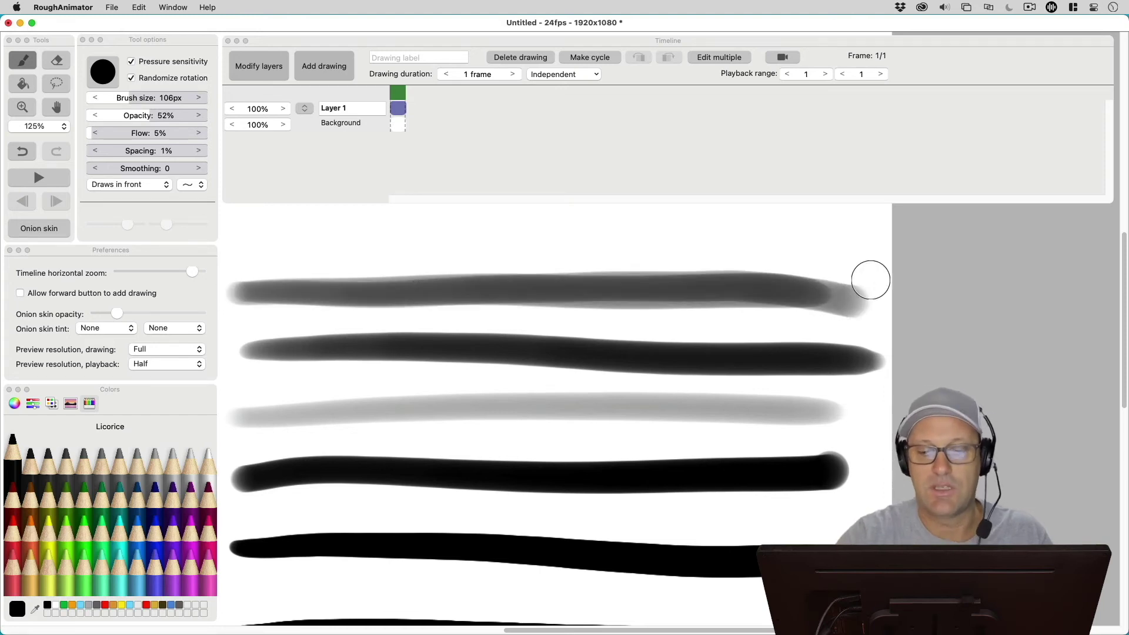
pyautogui.press('super+z')
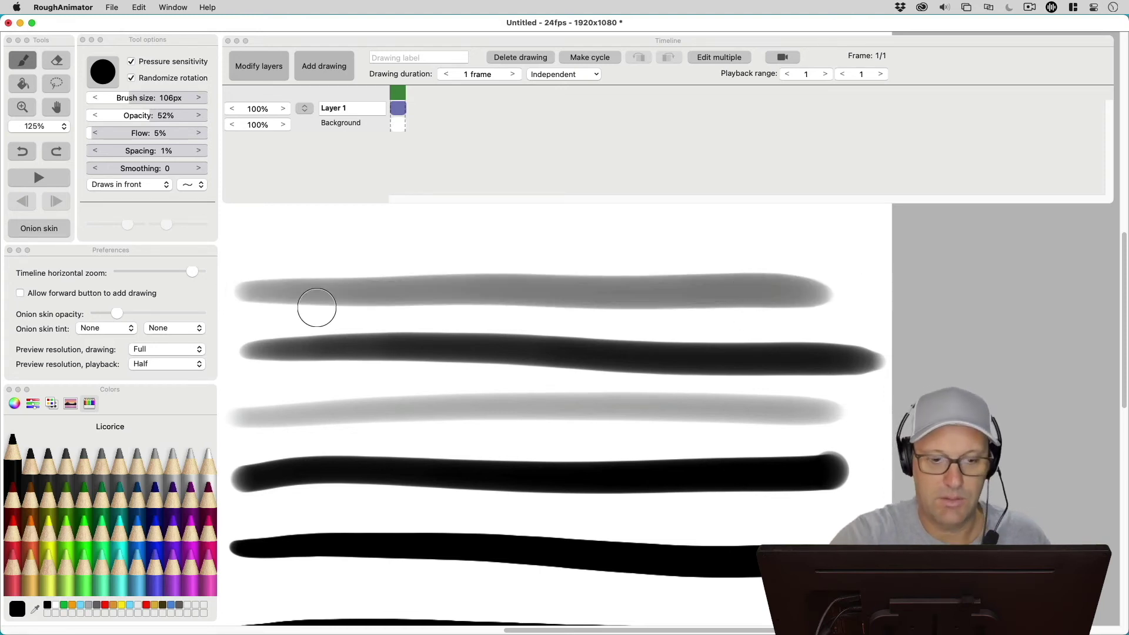
pyautogui.moveTo(239, 293)
pyautogui.mouseDown()
pyautogui.moveTo(512, 258)
pyautogui.moveTo(619, 307)
pyautogui.moveTo(730, 271)
pyautogui.moveTo(855, 318)
pyautogui.mouseUp()
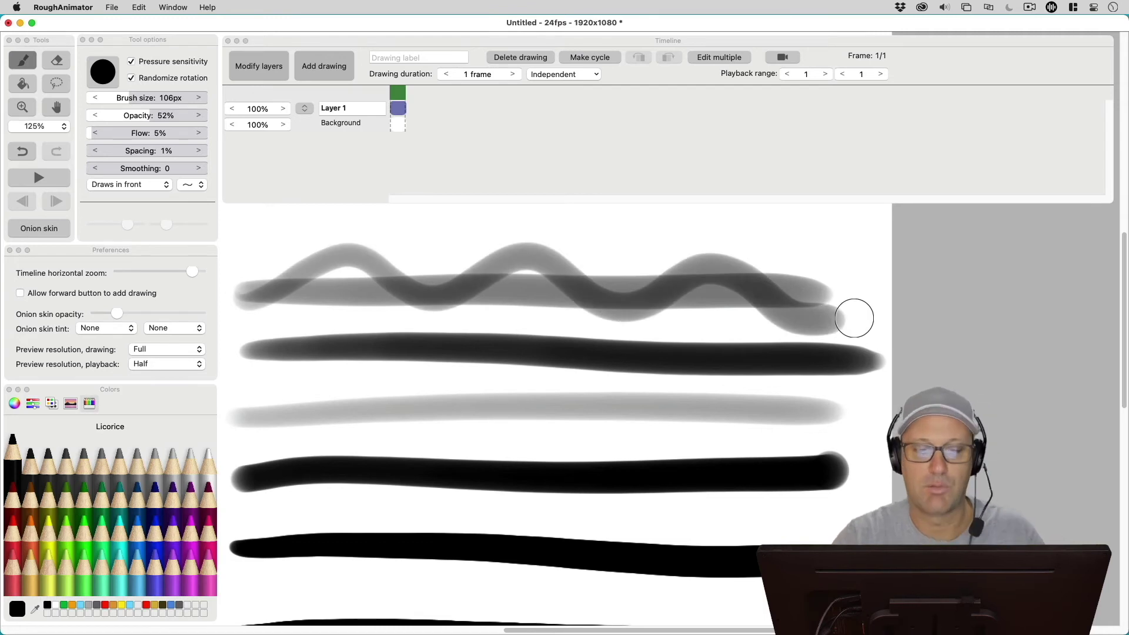
# Restore brush opacity to 100% and return focus to the canvas.
pyautogui.scroll(5, 854, 318)
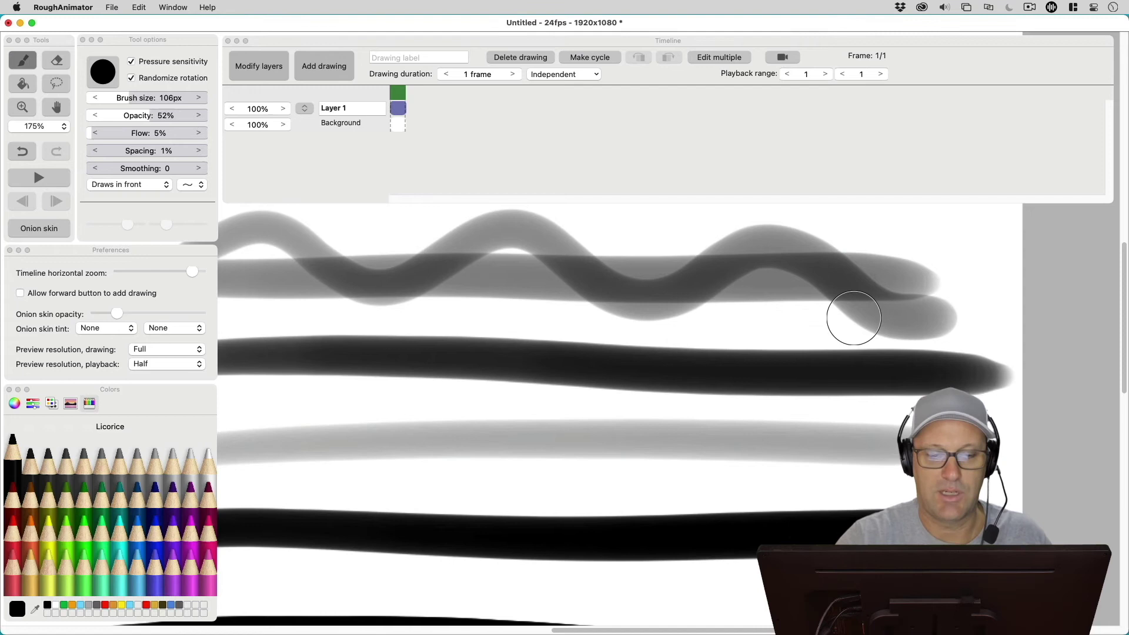
pyautogui.moveTo(166, 115); pyautogui.dragTo(203, 115)
pyautogui.click(294, 110)
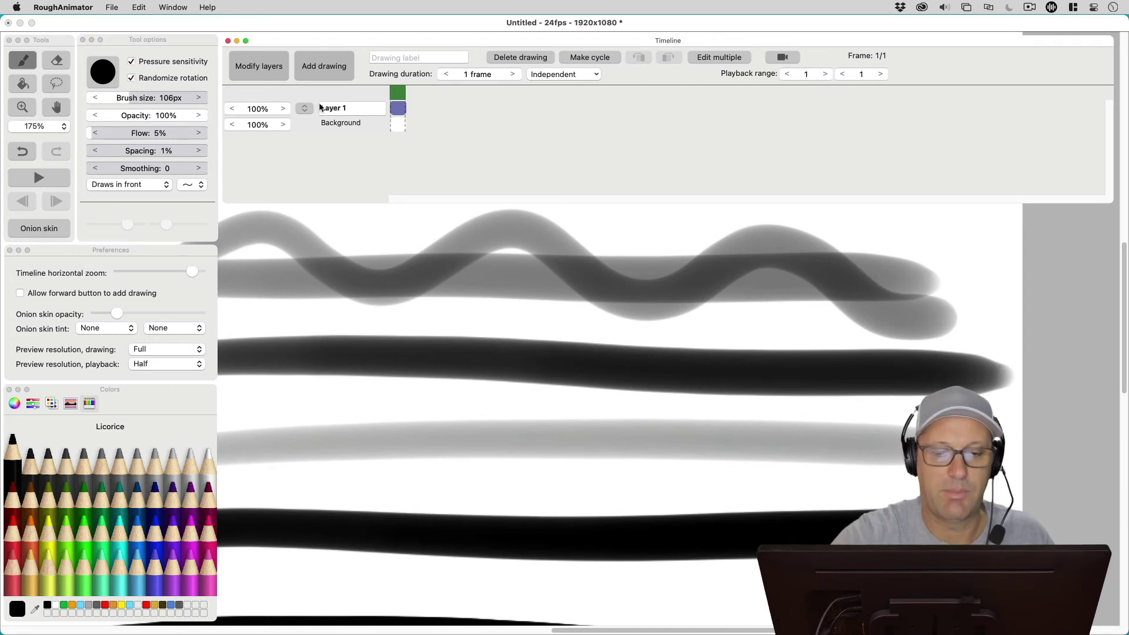
pyautogui.click(314, 223)
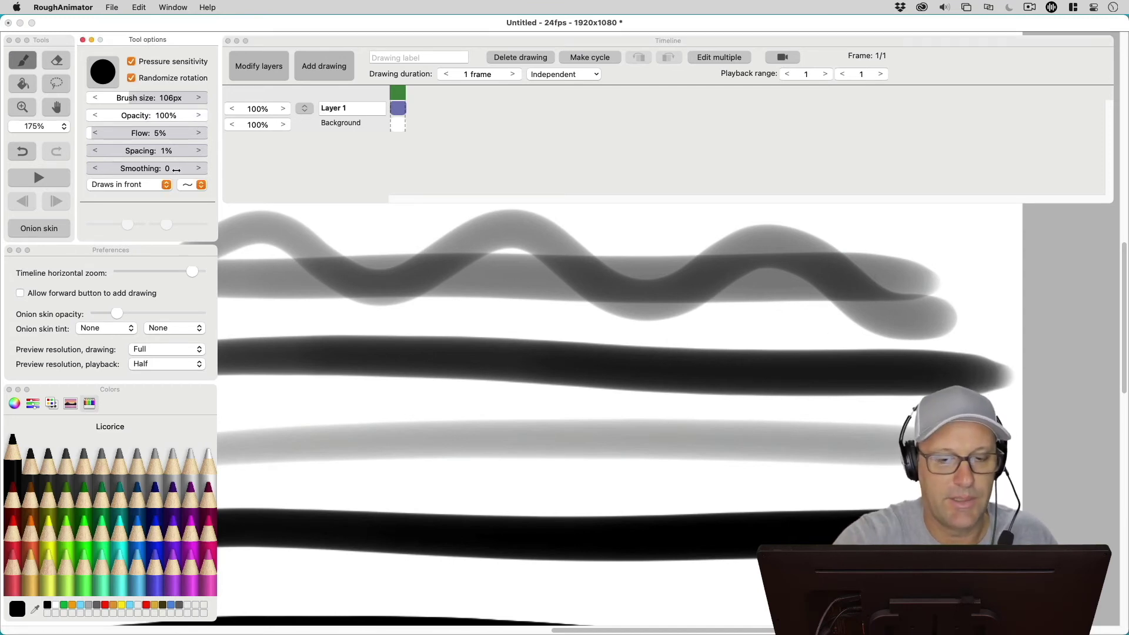
# Select everything on the canvas and delete it.
pyautogui.press('l')
pyautogui.press('super+a')
pyautogui.press('Delete')
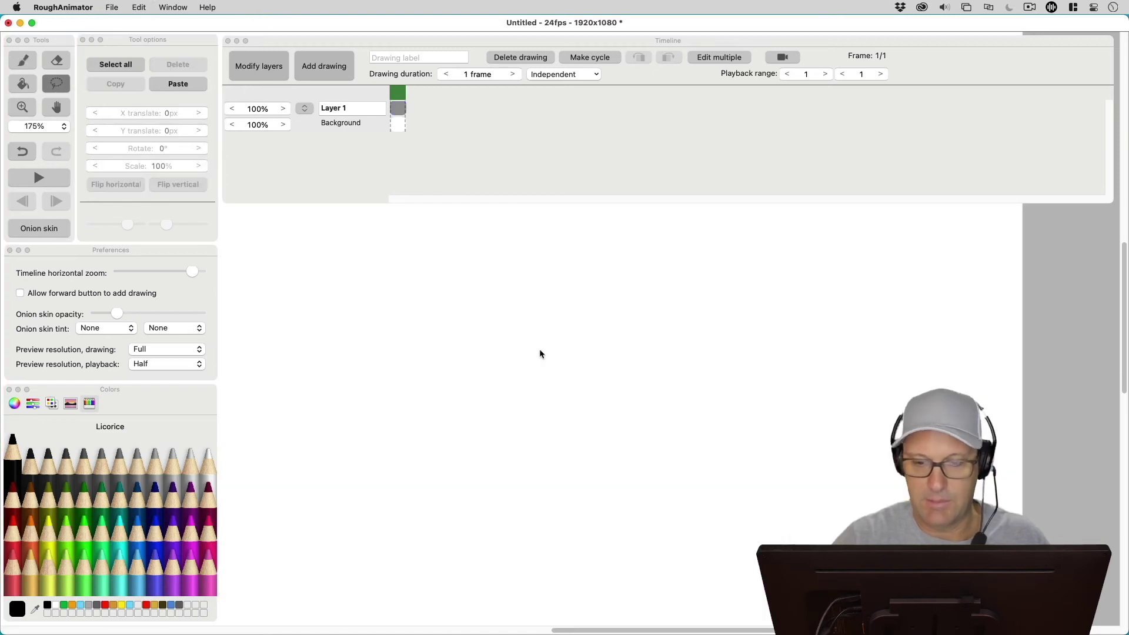
# With the Brush at 5% flow, paint a long horizontal stroke and a wavy stroke crossing it.
pyautogui.press('b')
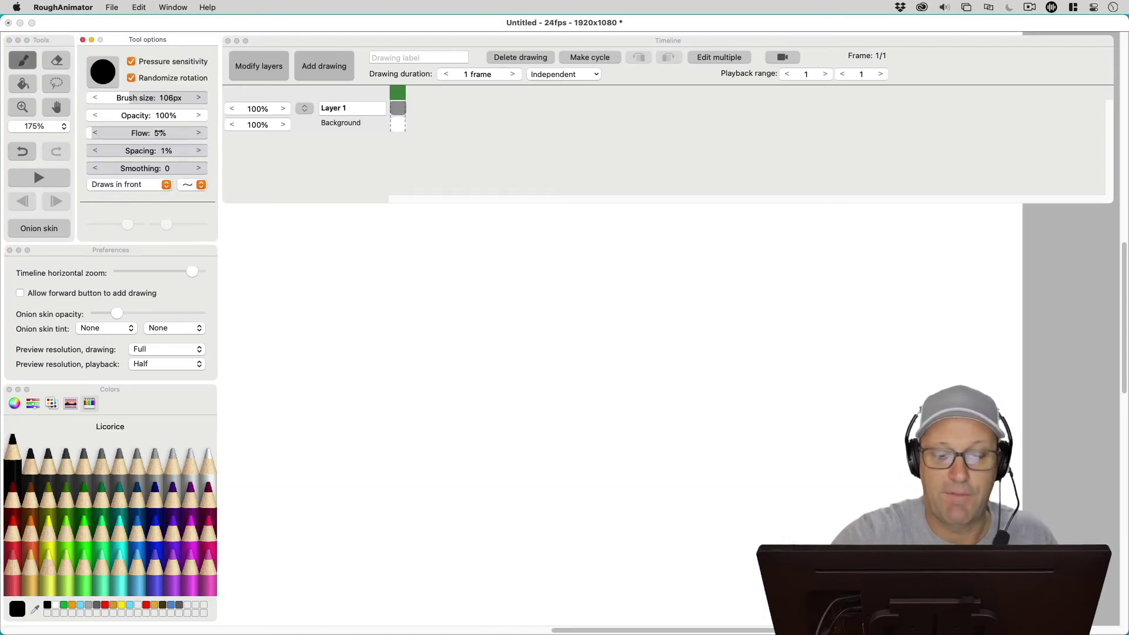
pyautogui.moveTo(257, 373); pyautogui.dragTo(959, 372)
pyautogui.moveTo(288, 450)
pyautogui.mouseDown()
pyautogui.moveTo(310, 426)
pyautogui.moveTo(502, 361)
pyautogui.moveTo(809, 404)
pyautogui.moveTo(897, 491)
pyautogui.mouseUp()
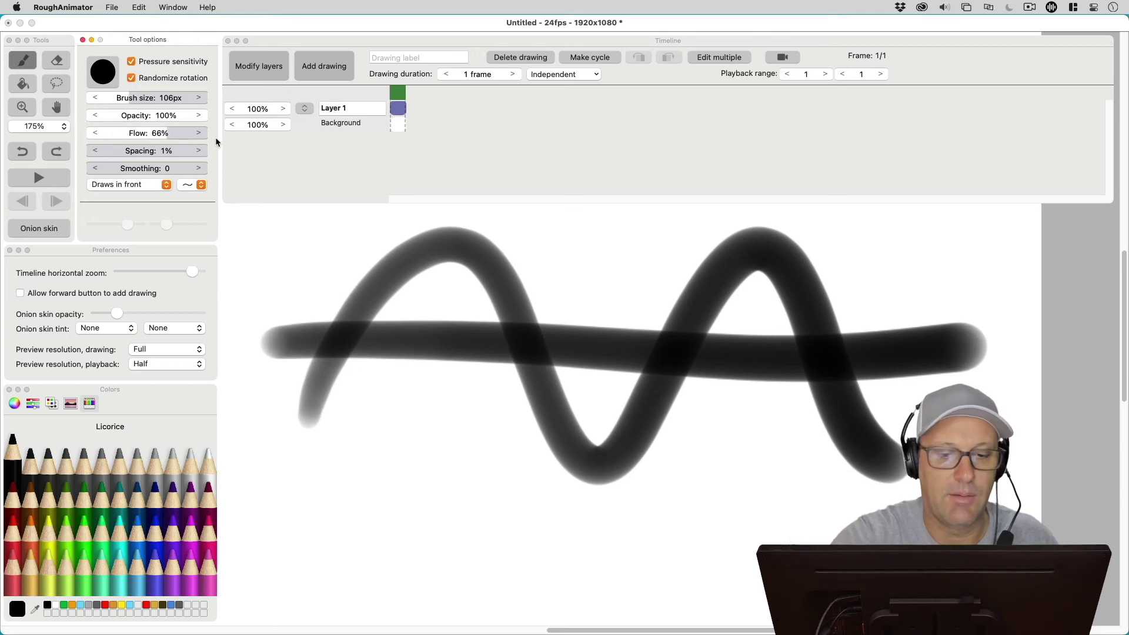
# At 100% flow, paint a thick black wave, a zigzag and a loop over the grey strokes.
pyautogui.click(397, 138)
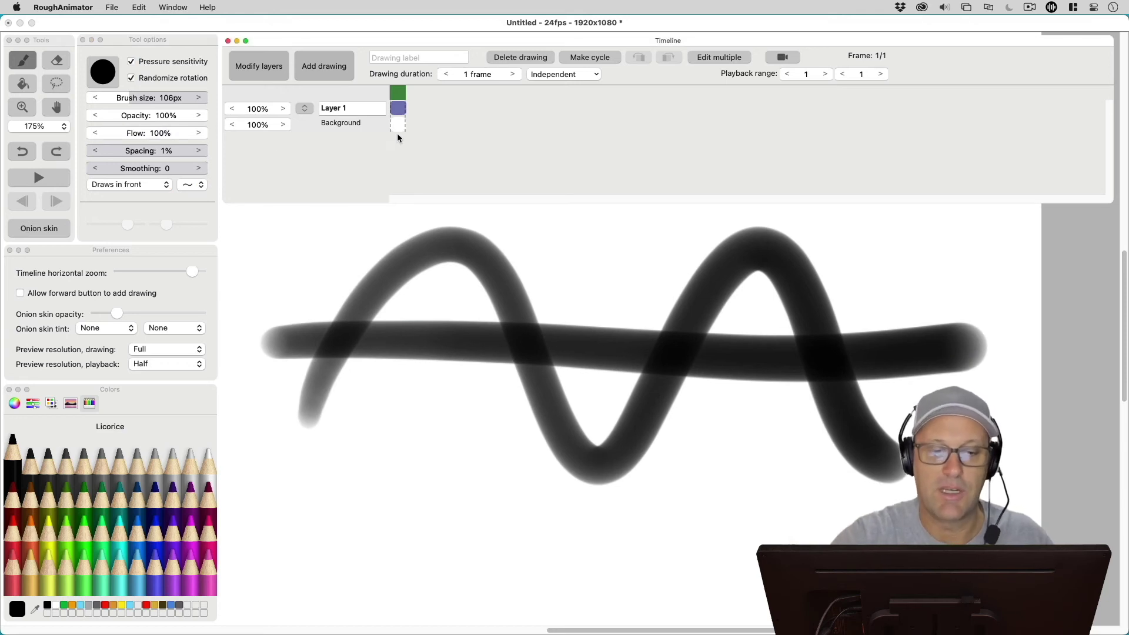
pyautogui.click(292, 507)
pyautogui.moveTo(288, 530); pyautogui.dragTo(885, 501)
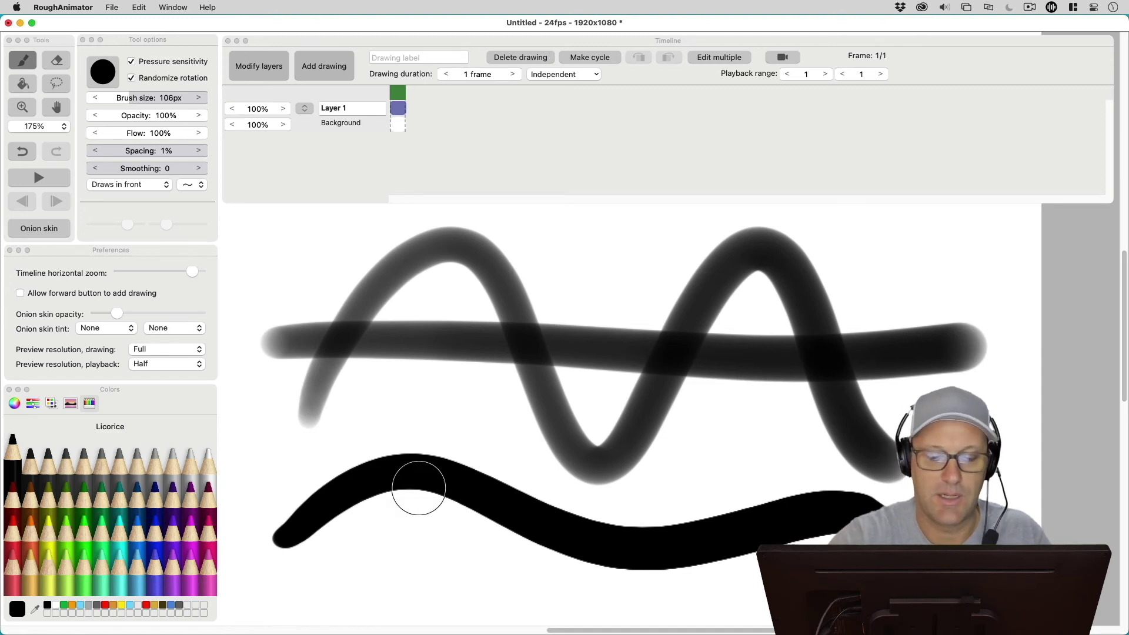
pyautogui.moveTo(367, 427)
pyautogui.mouseDown()
pyautogui.moveTo(436, 454)
pyautogui.moveTo(608, 560)
pyautogui.mouseUp()
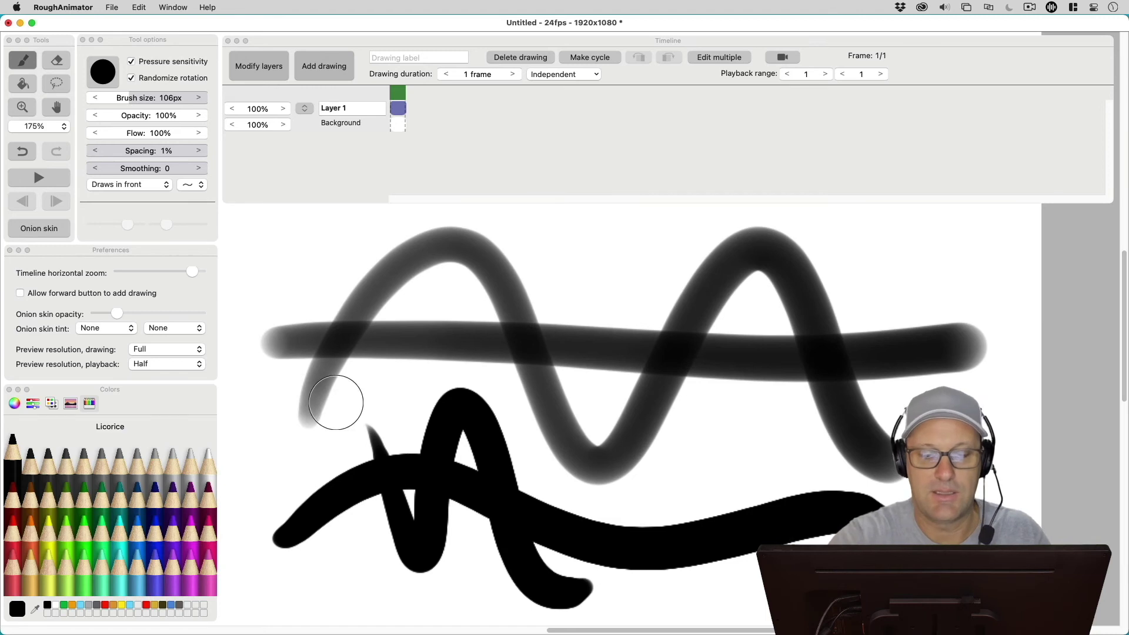
pyautogui.moveTo(552, 301)
pyautogui.mouseDown()
pyautogui.moveTo(503, 393)
pyautogui.moveTo(496, 324)
pyautogui.moveTo(531, 388)
pyautogui.mouseUp()
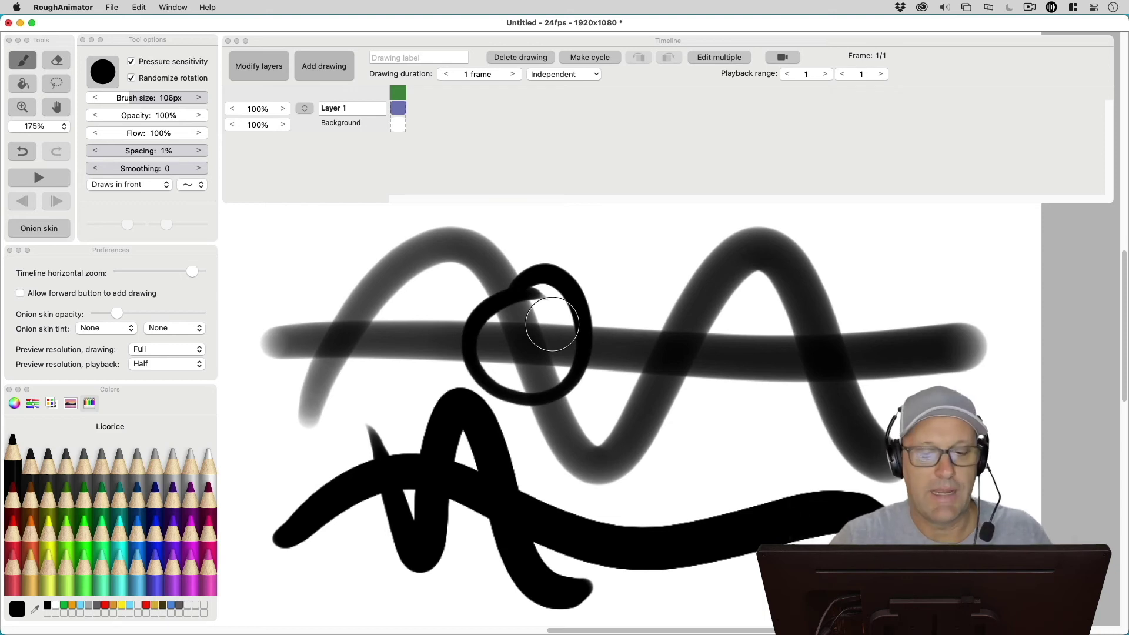
pyautogui.click(159, 99)
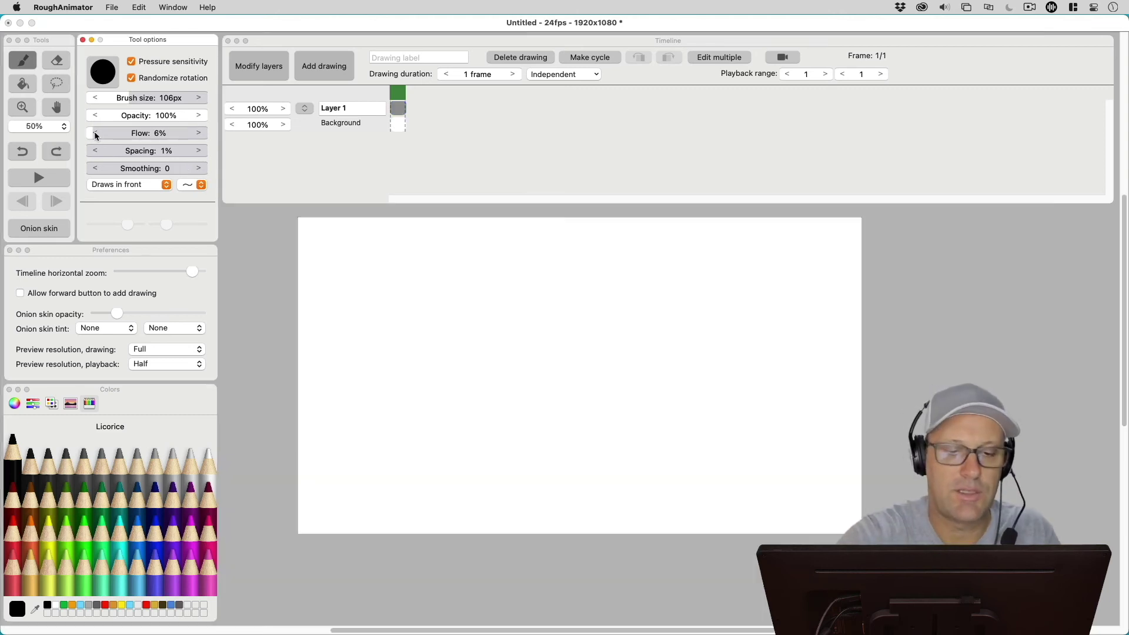
# Set flow to 5%, draw a cursive test stroke, then undo it.
pyautogui.click(96, 134)
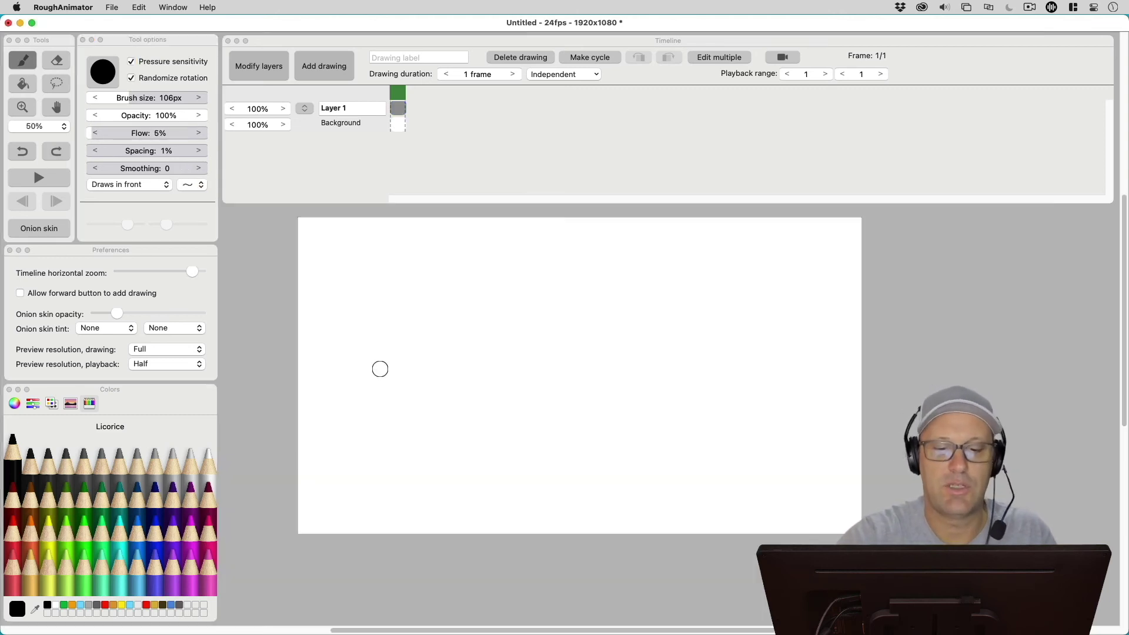
pyautogui.moveTo(341, 400)
pyautogui.mouseDown()
pyautogui.moveTo(368, 403)
pyautogui.moveTo(480, 365)
pyautogui.moveTo(657, 333)
pyautogui.mouseUp()
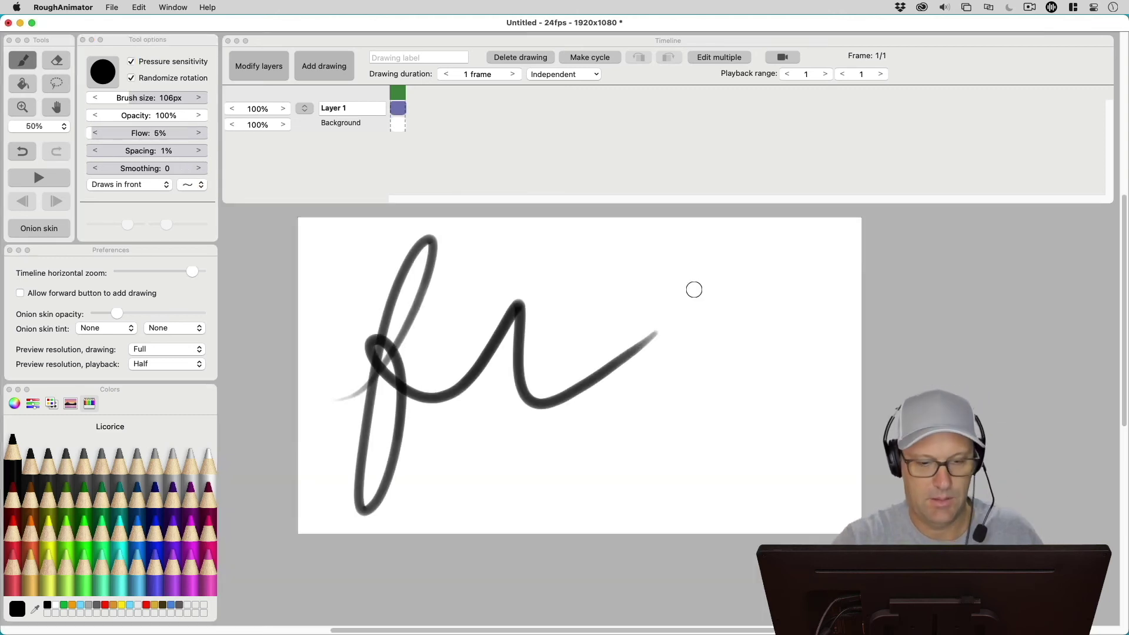
pyautogui.press('super+z')
# Drag flow down to 1% and write 'flow' in soft grey cursive.
pyautogui.click(104, 139)
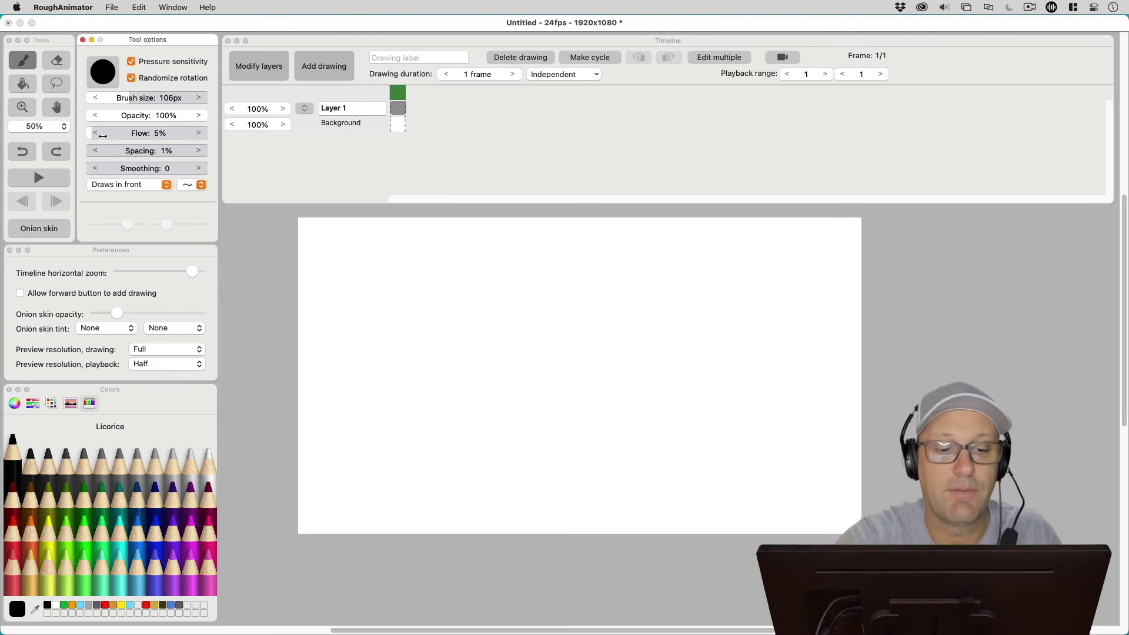
pyautogui.moveTo(102, 136); pyautogui.dragTo(91, 135)
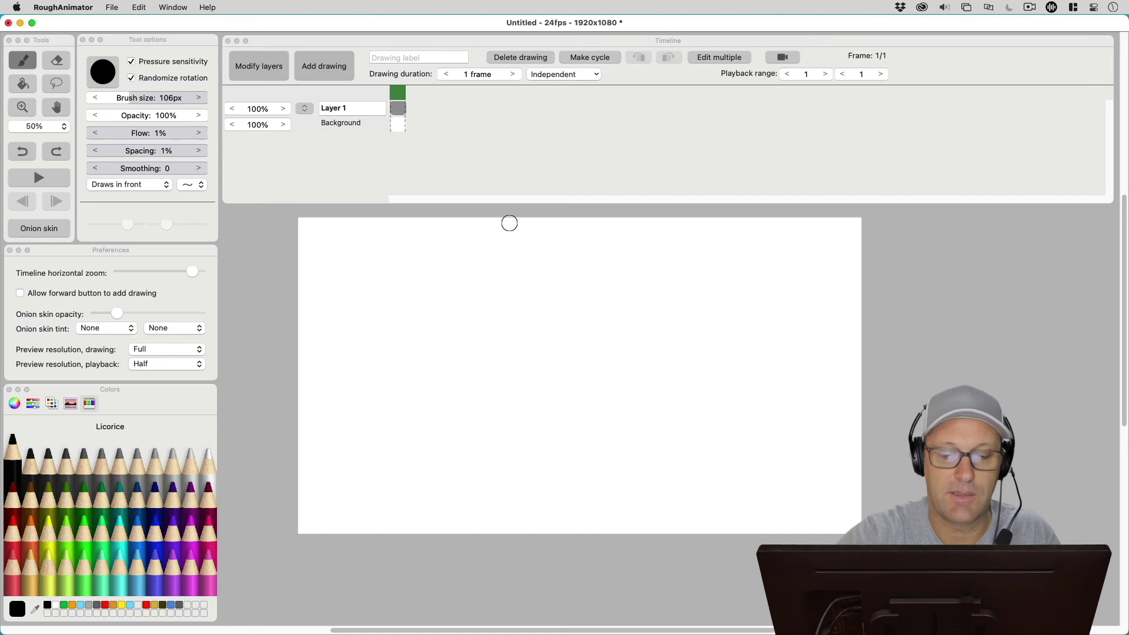
pyautogui.moveTo(378, 383); pyautogui.dragTo(364, 411)
pyautogui.moveTo(415, 252)
pyautogui.mouseDown()
pyautogui.moveTo(396, 381)
pyautogui.moveTo(456, 298)
pyautogui.moveTo(506, 353)
pyautogui.moveTo(560, 354)
pyautogui.moveTo(727, 263)
pyautogui.mouseUp()
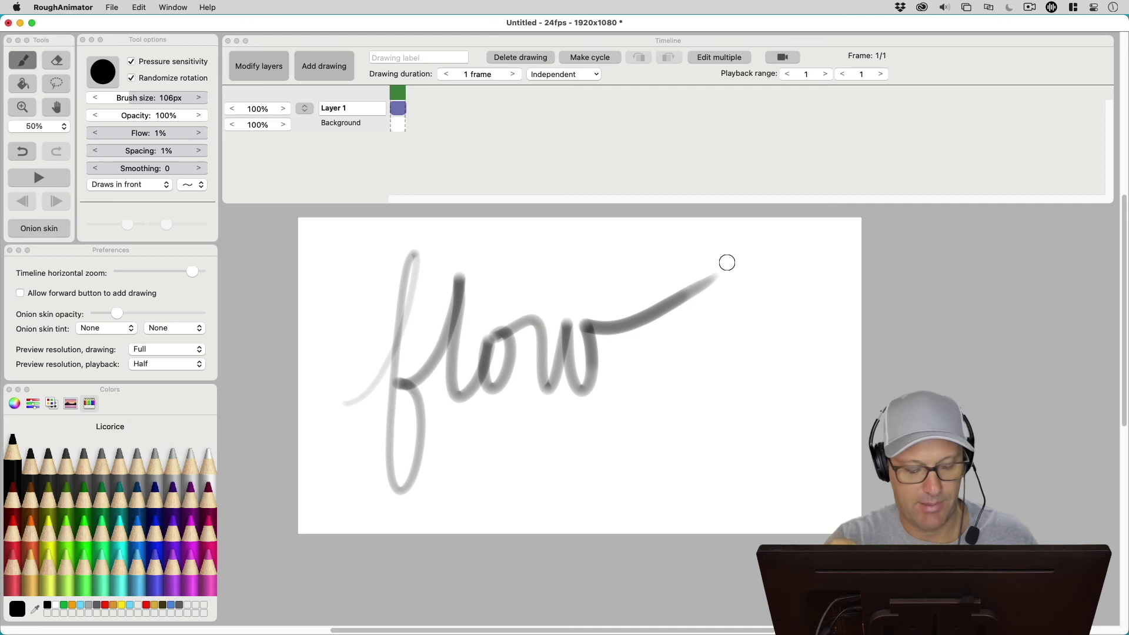
pyautogui.press('super+a')
# Undo the cursive 'flow' and delete the leftover faint strokes with a lasso selection.
pyautogui.press('super+z')
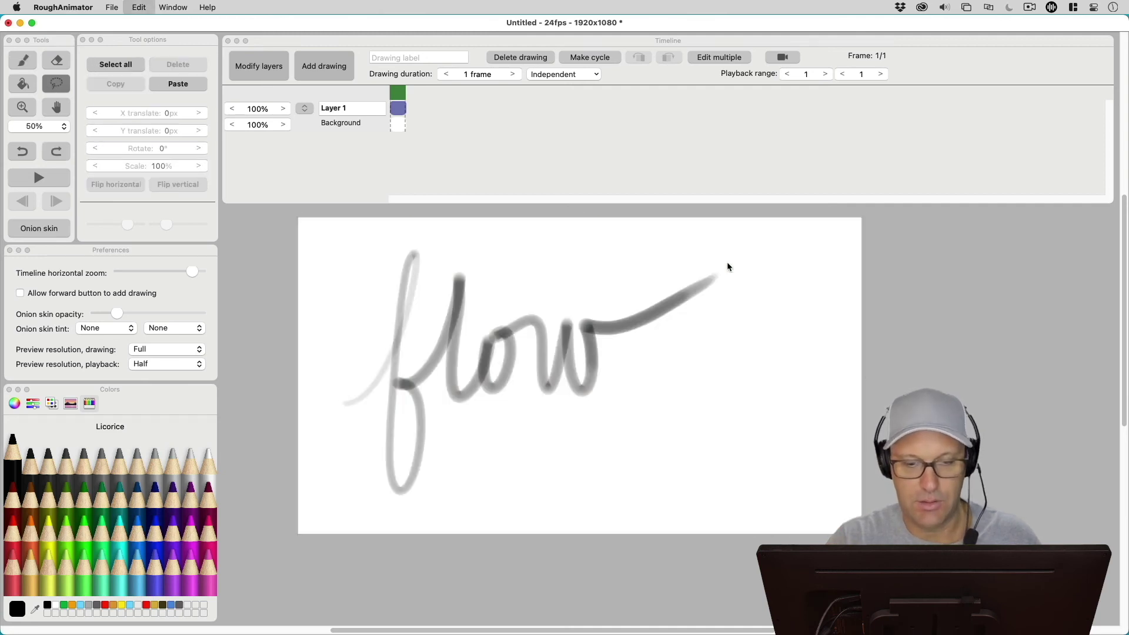
pyautogui.press('super+z')
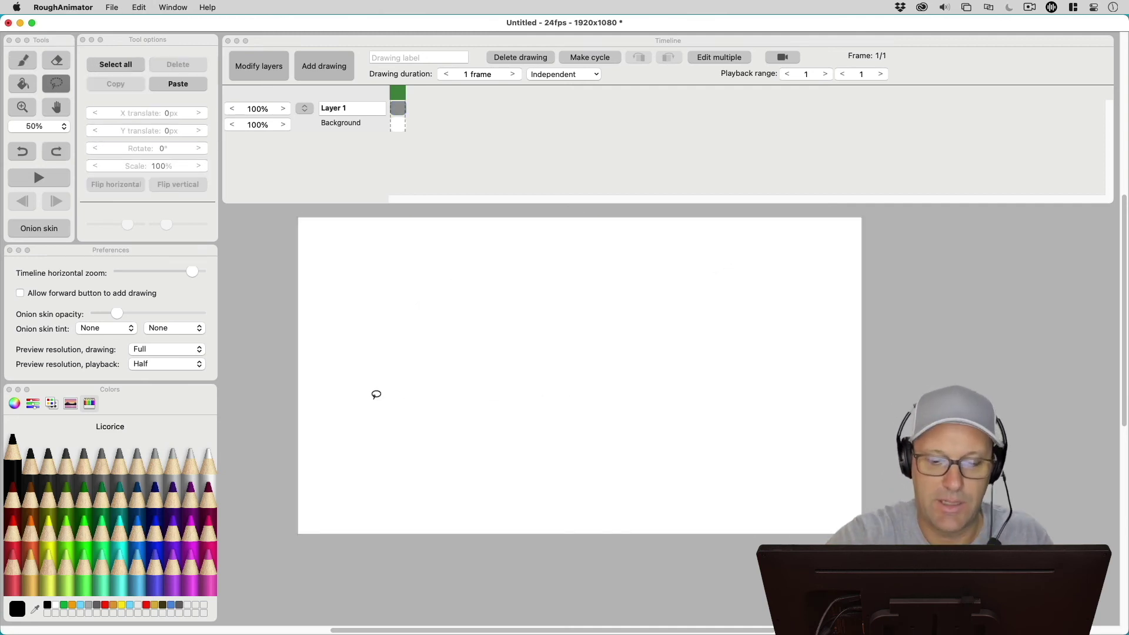
pyautogui.moveTo(375, 394)
pyautogui.mouseDown()
pyautogui.moveTo(438, 303)
pyautogui.moveTo(414, 485)
pyautogui.moveTo(429, 394)
pyautogui.moveTo(545, 269)
pyautogui.moveTo(495, 388)
pyautogui.moveTo(552, 374)
pyautogui.mouseUp()
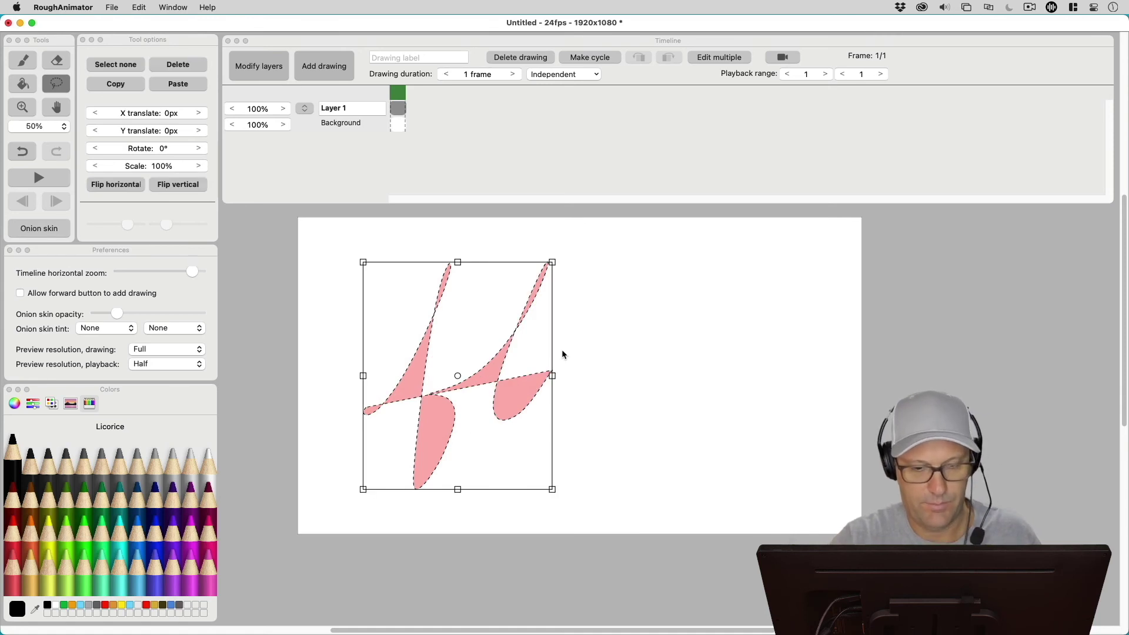
pyautogui.press('BackSpace')
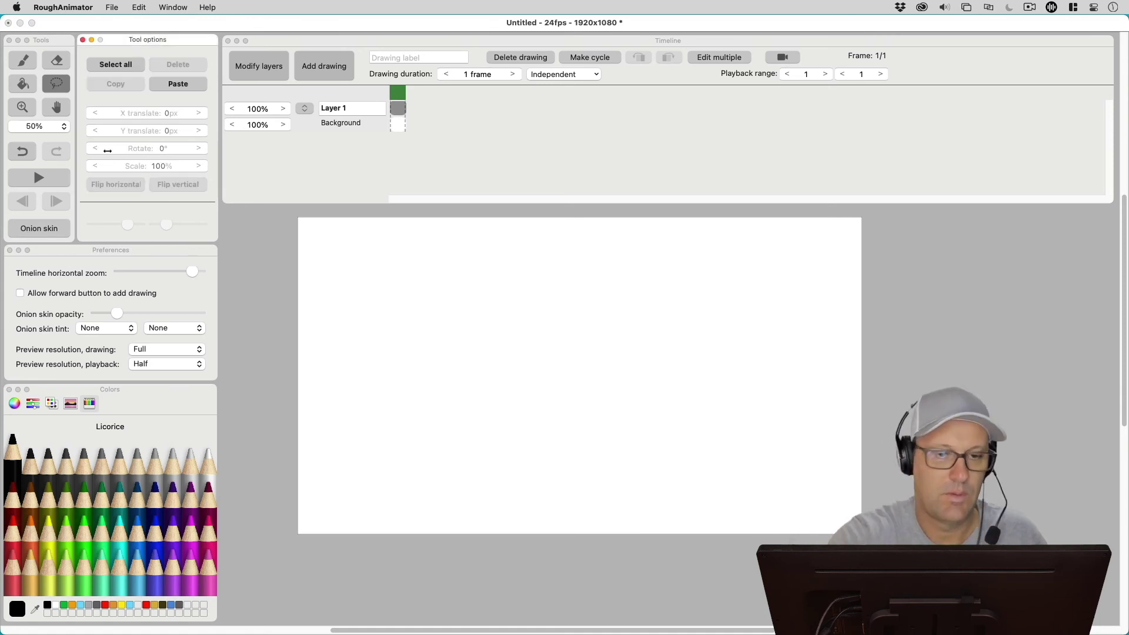
# With the Brush at 1% flow, write 'flow' in cursive again.
pyautogui.click(23, 60)
pyautogui.moveTo(380, 389)
pyautogui.mouseDown()
pyautogui.moveTo(428, 308)
pyautogui.moveTo(389, 462)
pyautogui.moveTo(431, 382)
pyautogui.moveTo(500, 320)
pyautogui.moveTo(490, 374)
pyautogui.moveTo(606, 331)
pyautogui.moveTo(647, 347)
pyautogui.moveTo(667, 431)
pyautogui.moveTo(693, 339)
pyautogui.moveTo(765, 304)
pyautogui.mouseUp()
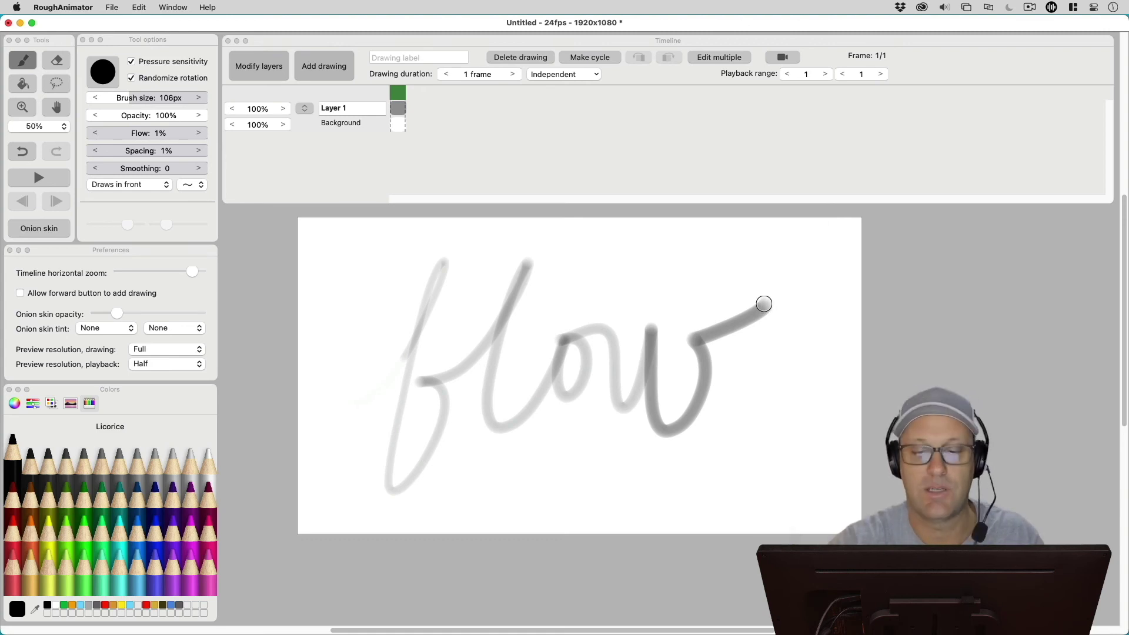
pyautogui.moveTo(763, 304); pyautogui.dragTo(764, 302)
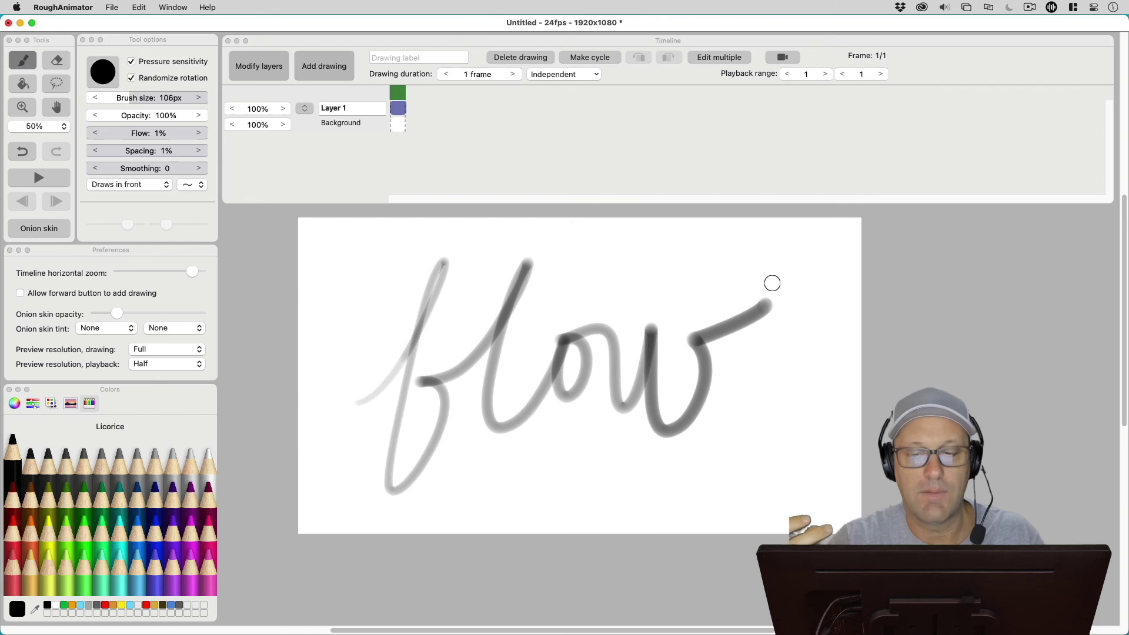
# Undo the rewritten word, set brush size to 170px, and write cursive 'flow' again.
pyautogui.press('super+z')
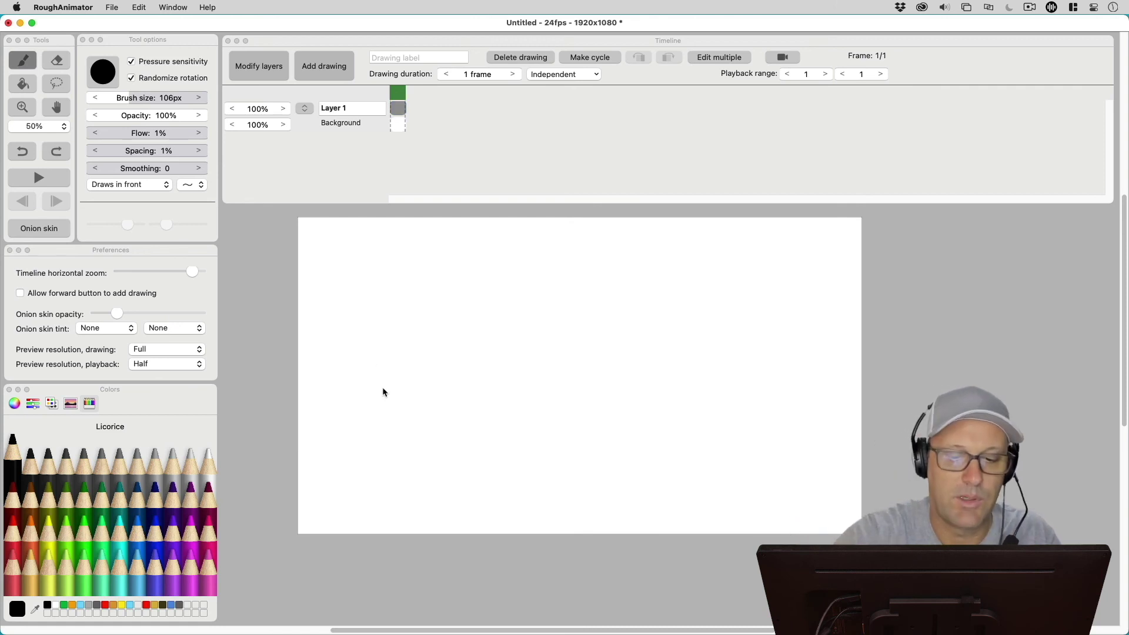
pyautogui.click(146, 82)
pyautogui.moveTo(135, 95); pyautogui.dragTo(155, 97)
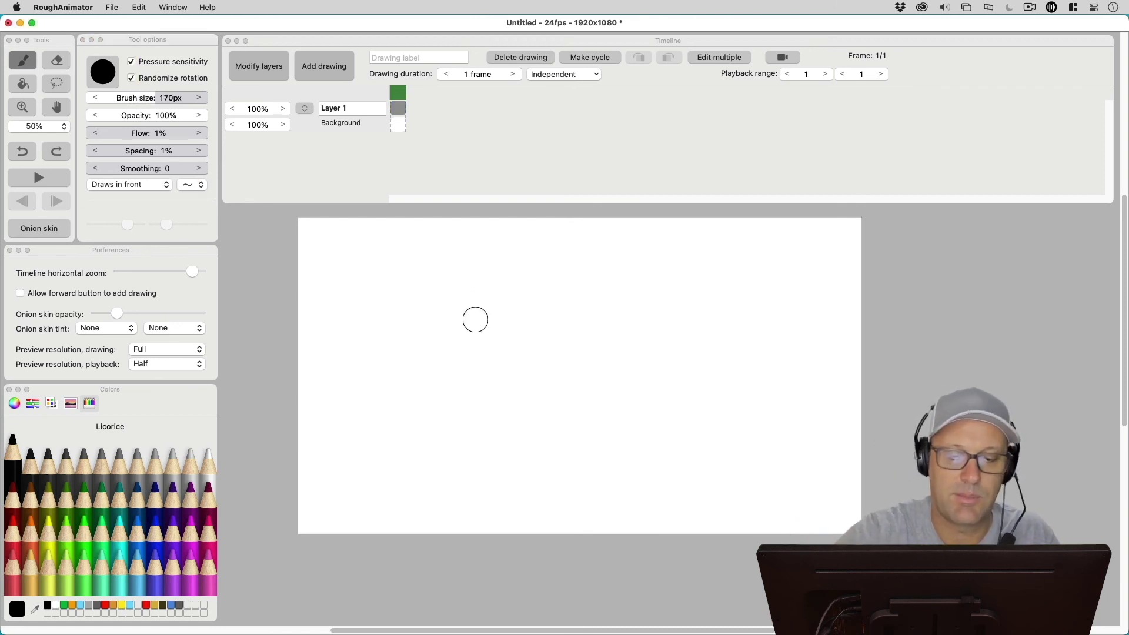
pyautogui.moveTo(484, 260)
pyautogui.mouseDown()
pyautogui.moveTo(357, 434)
pyautogui.moveTo(491, 453)
pyautogui.moveTo(582, 353)
pyautogui.moveTo(670, 373)
pyautogui.moveTo(826, 299)
pyautogui.mouseUp()
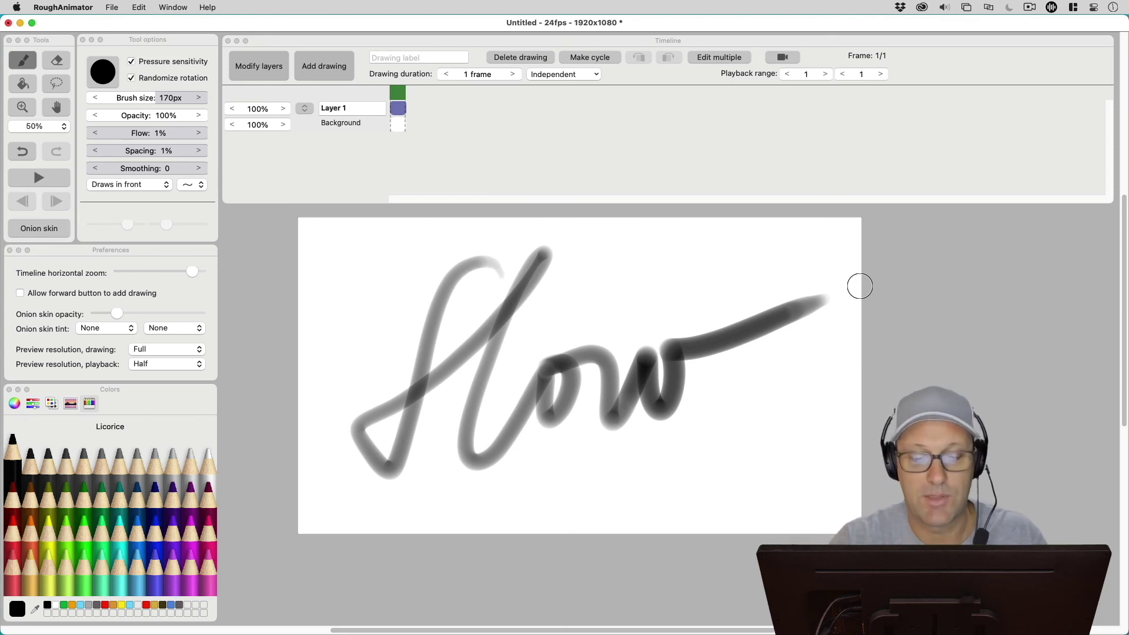
# Zoom to 200% and pan with the Hand tool to inspect stroke overlaps, then zoom out.
pyautogui.press('super+equal')
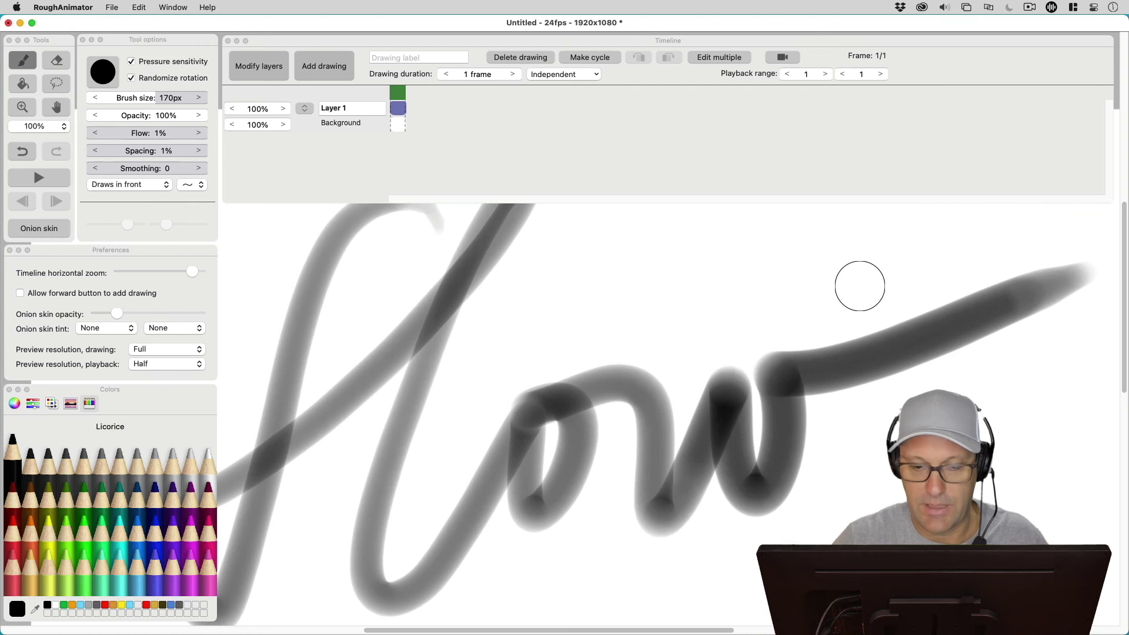
pyautogui.moveTo(731, 467)
pyautogui.mouseDown()
pyautogui.moveTo(880, 434)
pyautogui.moveTo(775, 332)
pyautogui.moveTo(653, 265)
pyautogui.moveTo(731, 416)
pyautogui.mouseUp()
pyautogui.press('super+equal')
pyautogui.press('h')
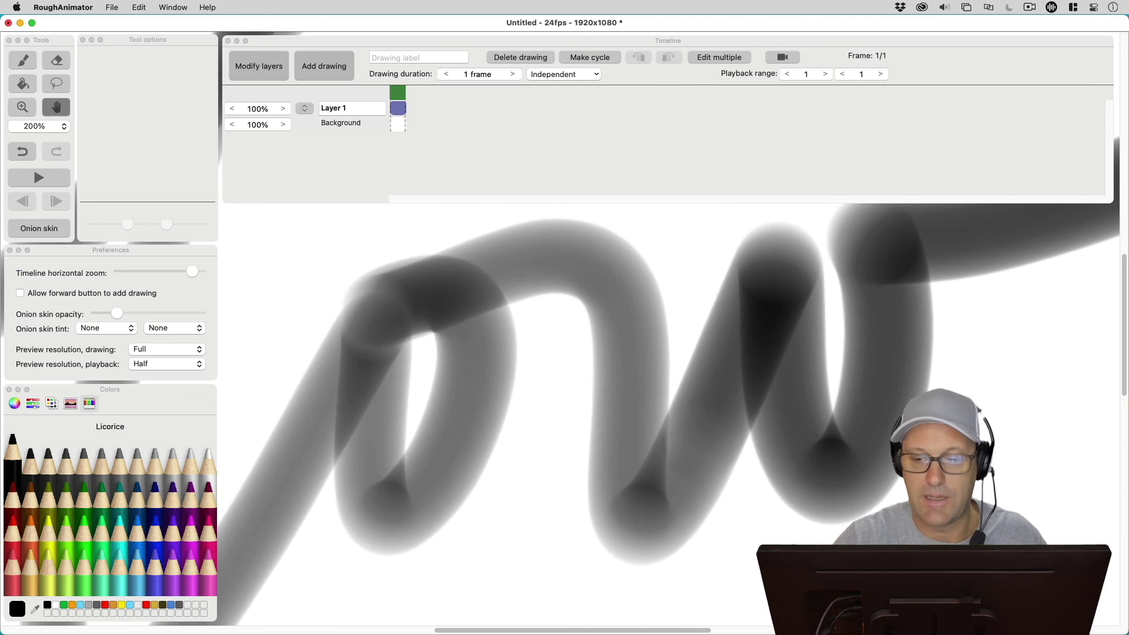
pyautogui.moveTo(959, 389); pyautogui.dragTo(851, 403)
pyautogui.press('b')
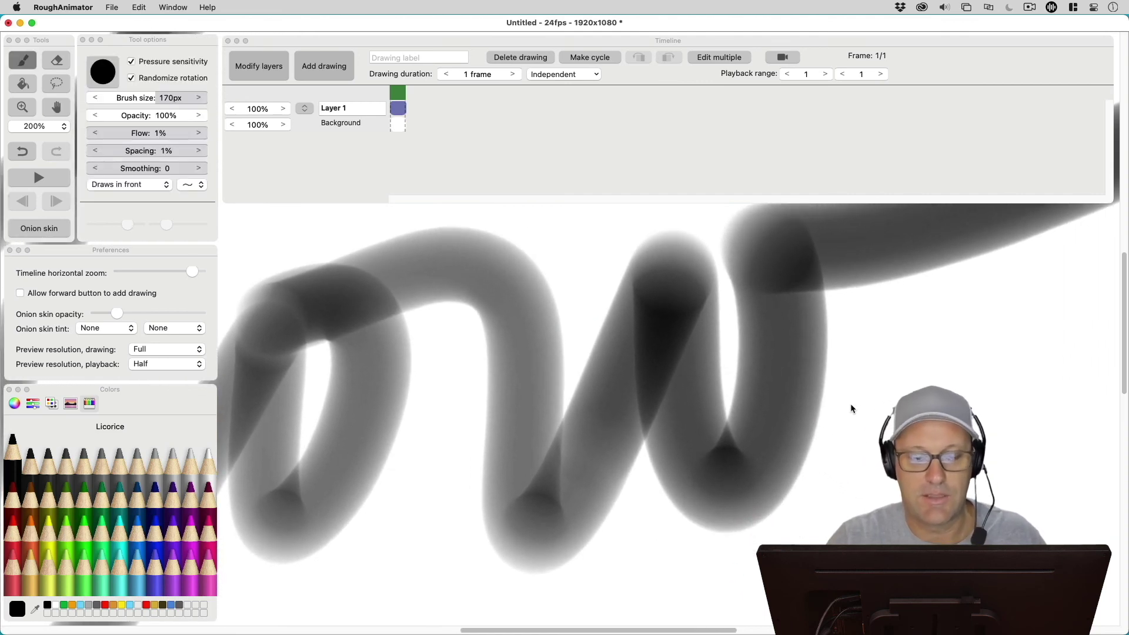
pyautogui.press('h')
pyautogui.moveTo(850, 403)
pyautogui.mouseDown()
pyautogui.moveTo(824, 433)
pyautogui.moveTo(866, 491)
pyautogui.moveTo(741, 494)
pyautogui.moveTo(795, 519)
pyautogui.moveTo(797, 483)
pyautogui.mouseUp()
pyautogui.press('b')
pyautogui.scroll(-2, 796, 482)
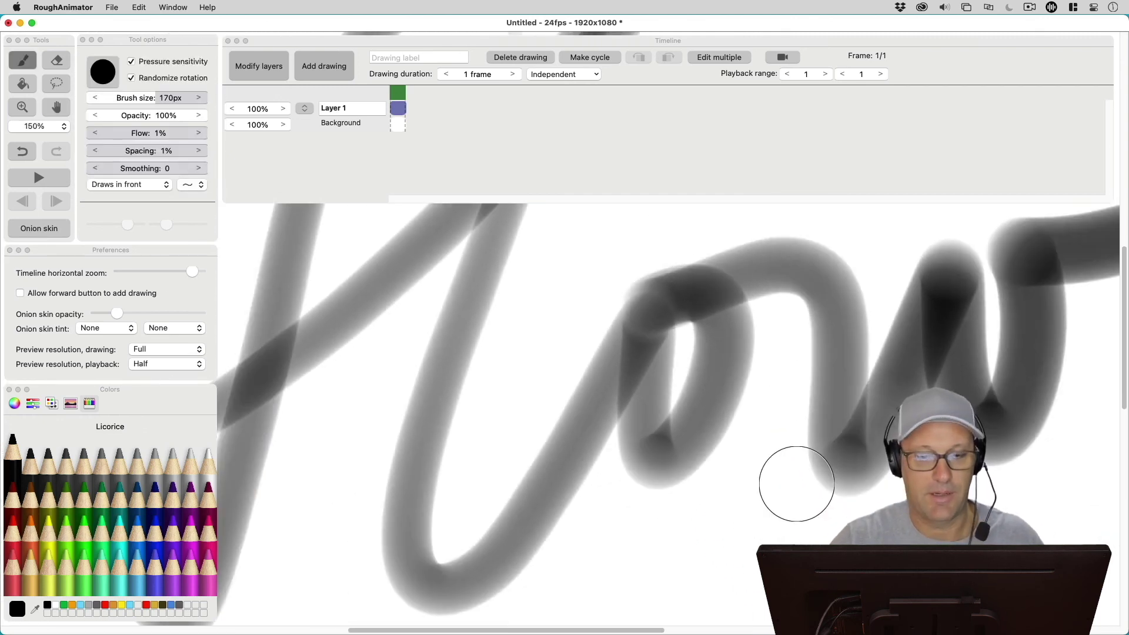
pyautogui.scroll(-3, 797, 483)
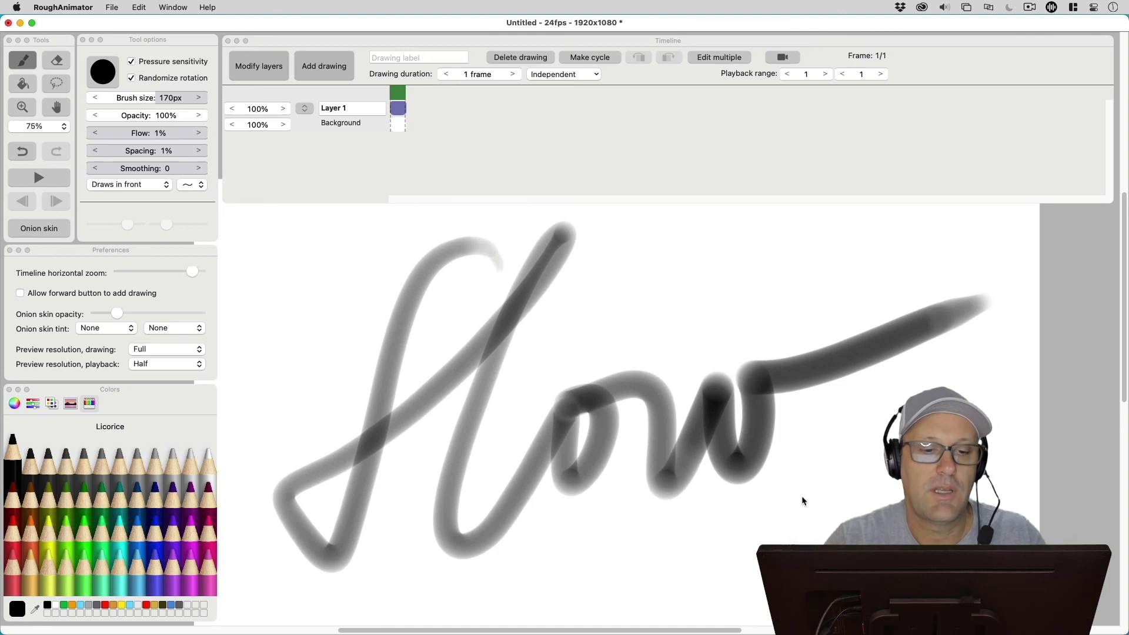